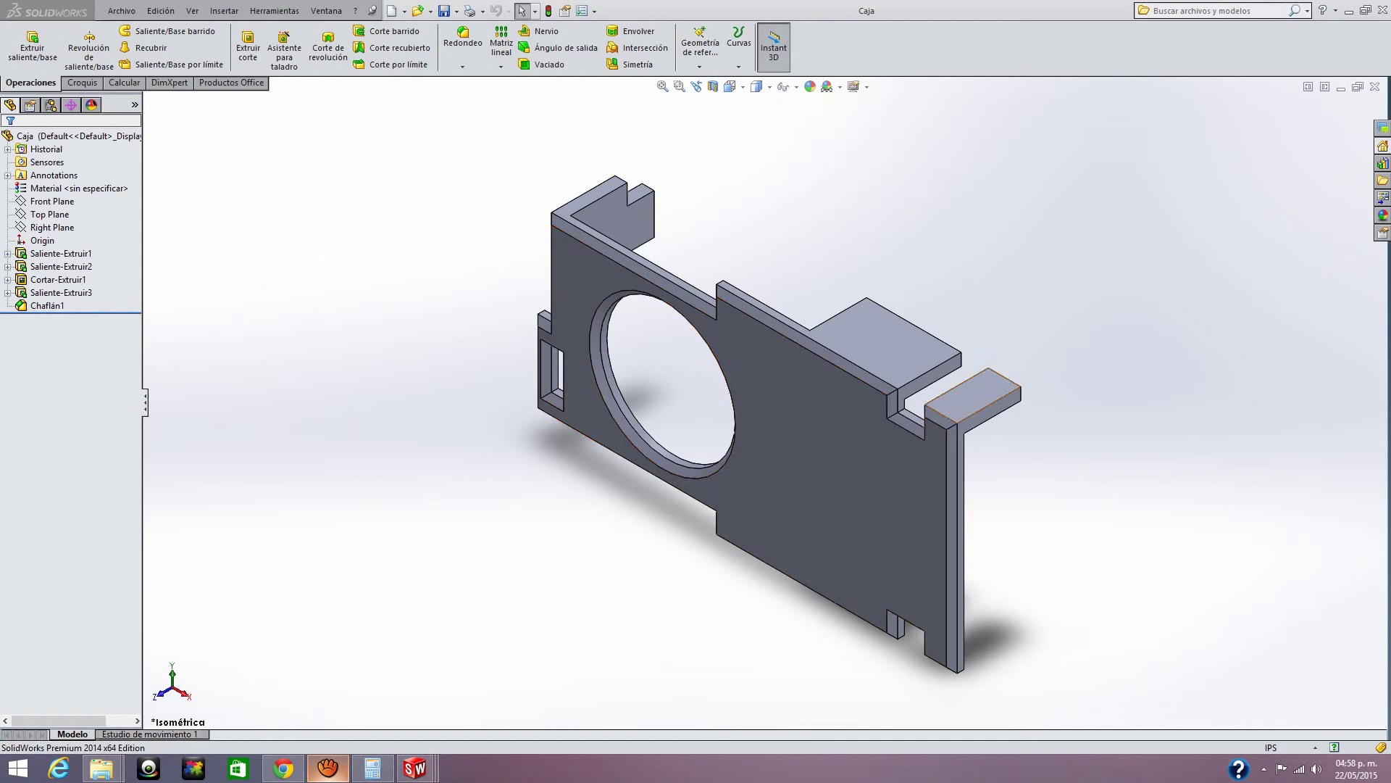
- Orbit the Caja part, reset it to isometric, then view Cubierta from its back face
{"action": "mouse_move", "coordinate": [1015, 457]}
{"action": "middle_mouse_down"}
{"action": "mouse_move", "coordinate": [844, 523]}
{"action": "mouse_move", "coordinate": [1078, 469]}
{"action": "middle_mouse_up"}
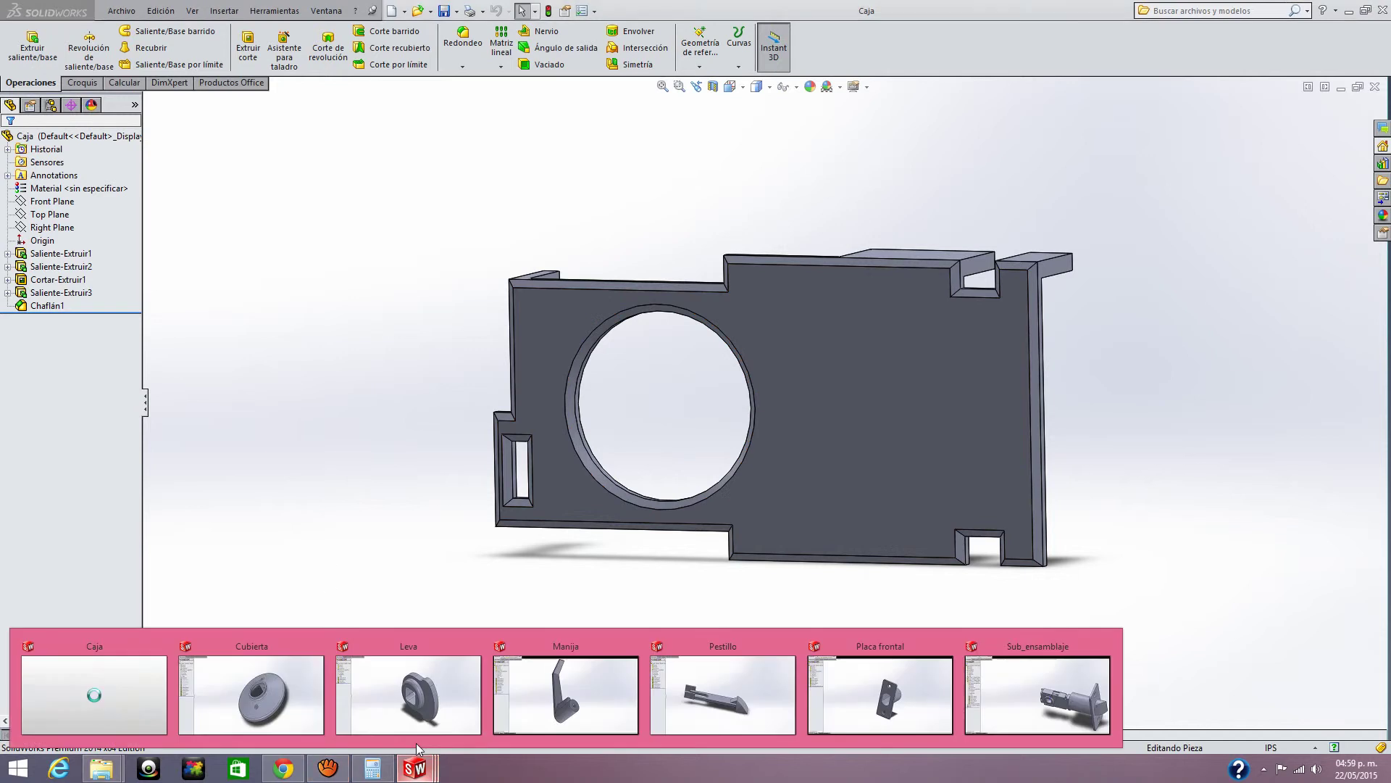
{"action": "key", "text": "ctrl+7"}
{"action": "key", "text": "ctrl+Tab"}
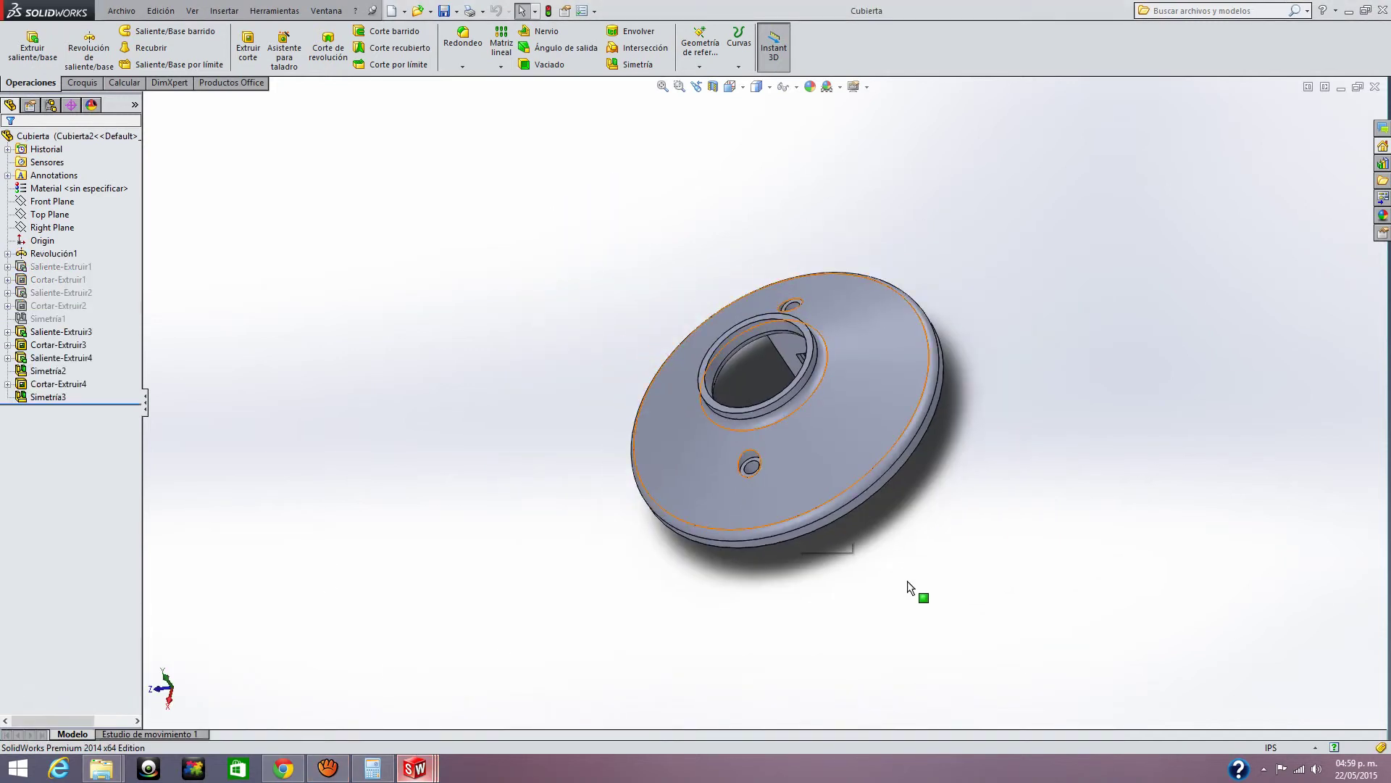
{"action": "mouse_move", "coordinate": [951, 613]}
{"action": "middle_mouse_down"}
{"action": "mouse_move", "coordinate": [746, 426]}
{"action": "mouse_move", "coordinate": [895, 384]}
{"action": "mouse_move", "coordinate": [945, 555]}
{"action": "mouse_move", "coordinate": [889, 510]}
{"action": "middle_mouse_up"}
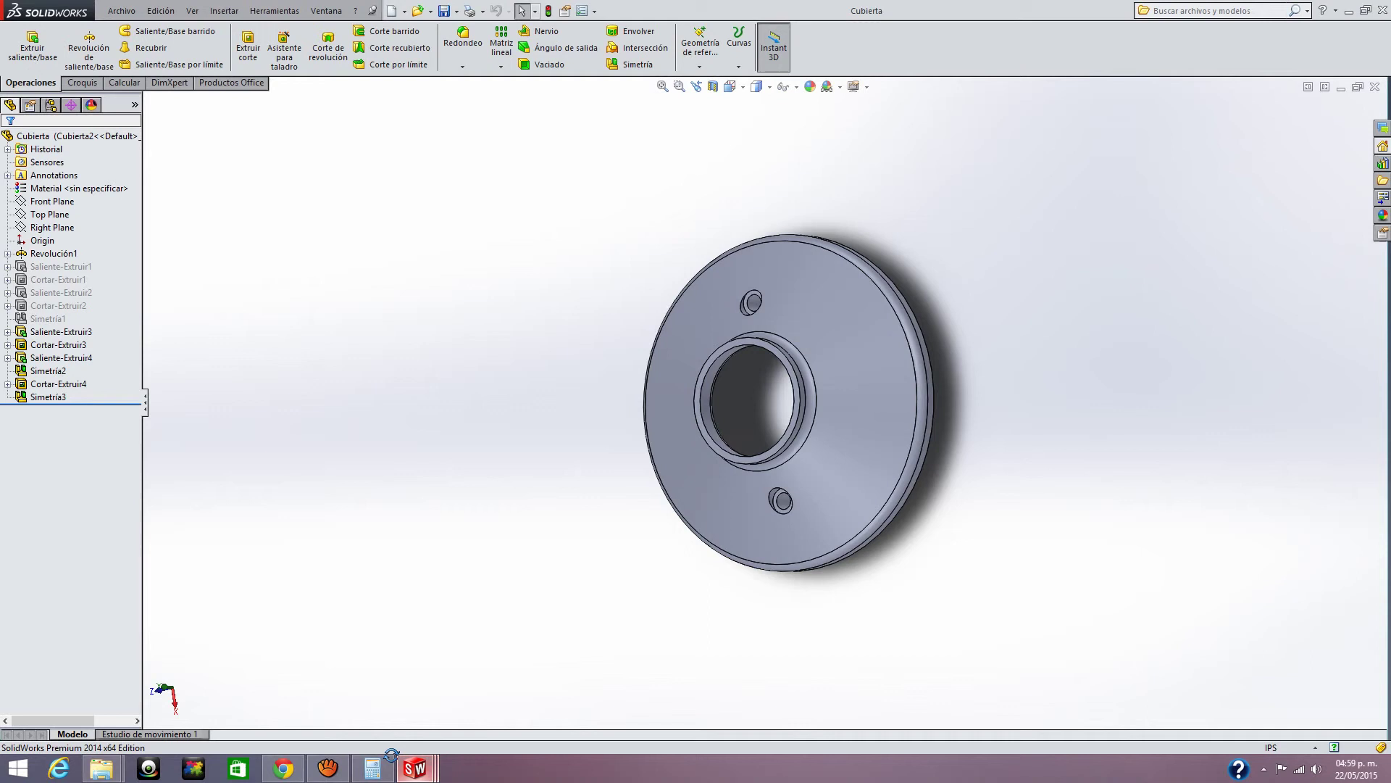
- Examine the Leva cam from the front, reset it to isometric, and bring up Manija
{"action": "left_click", "coordinate": [427, 698]}
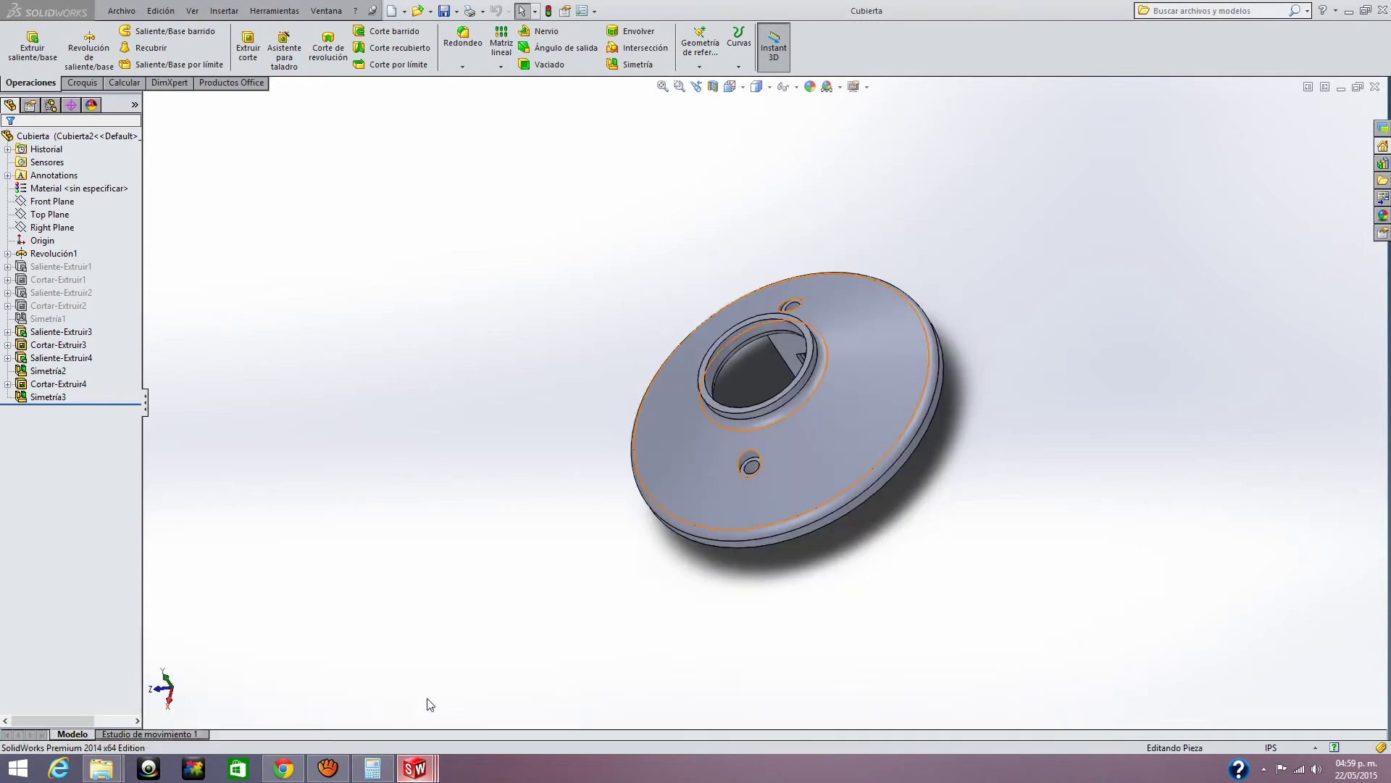
{"action": "key", "text": "ctrl+7"}
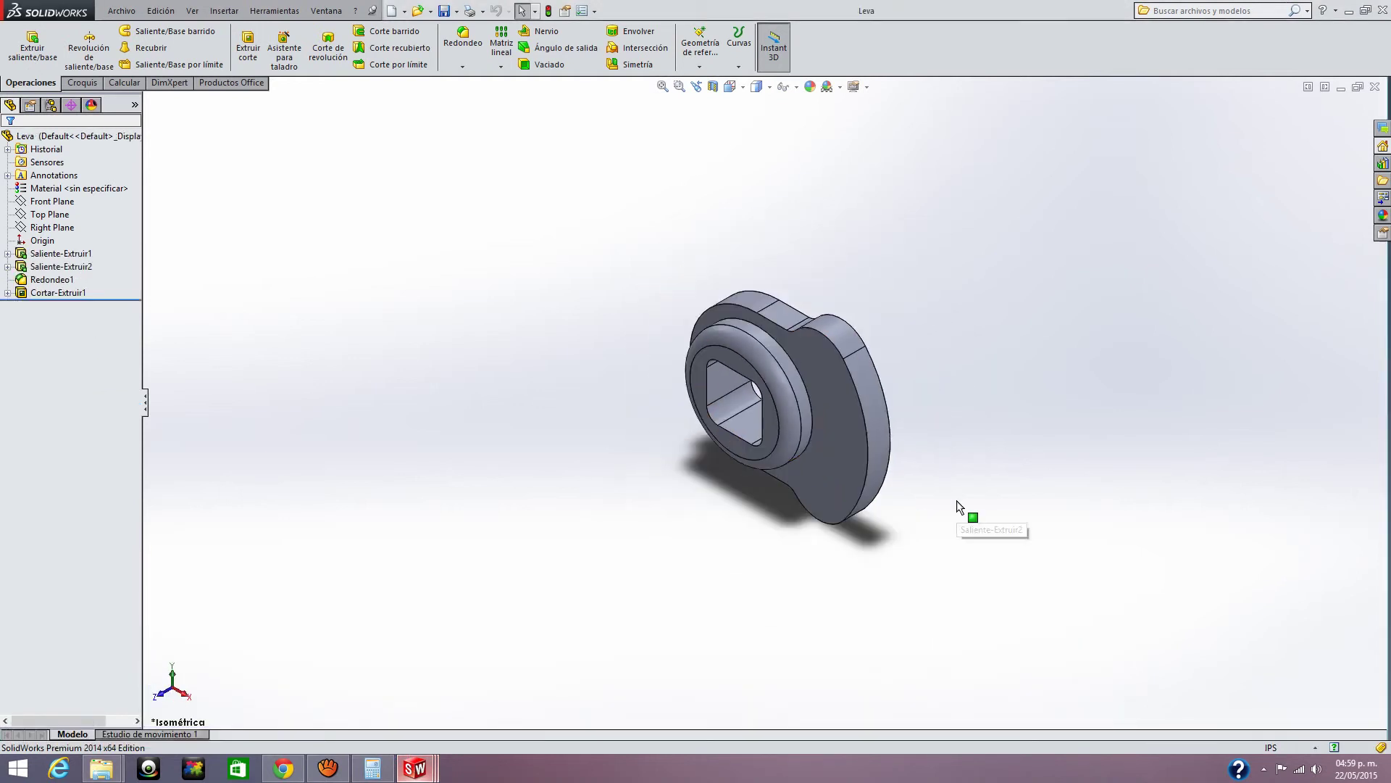
{"action": "middle_click_drag", "start_coordinate": [928, 508], "coordinate": [417, 719]}
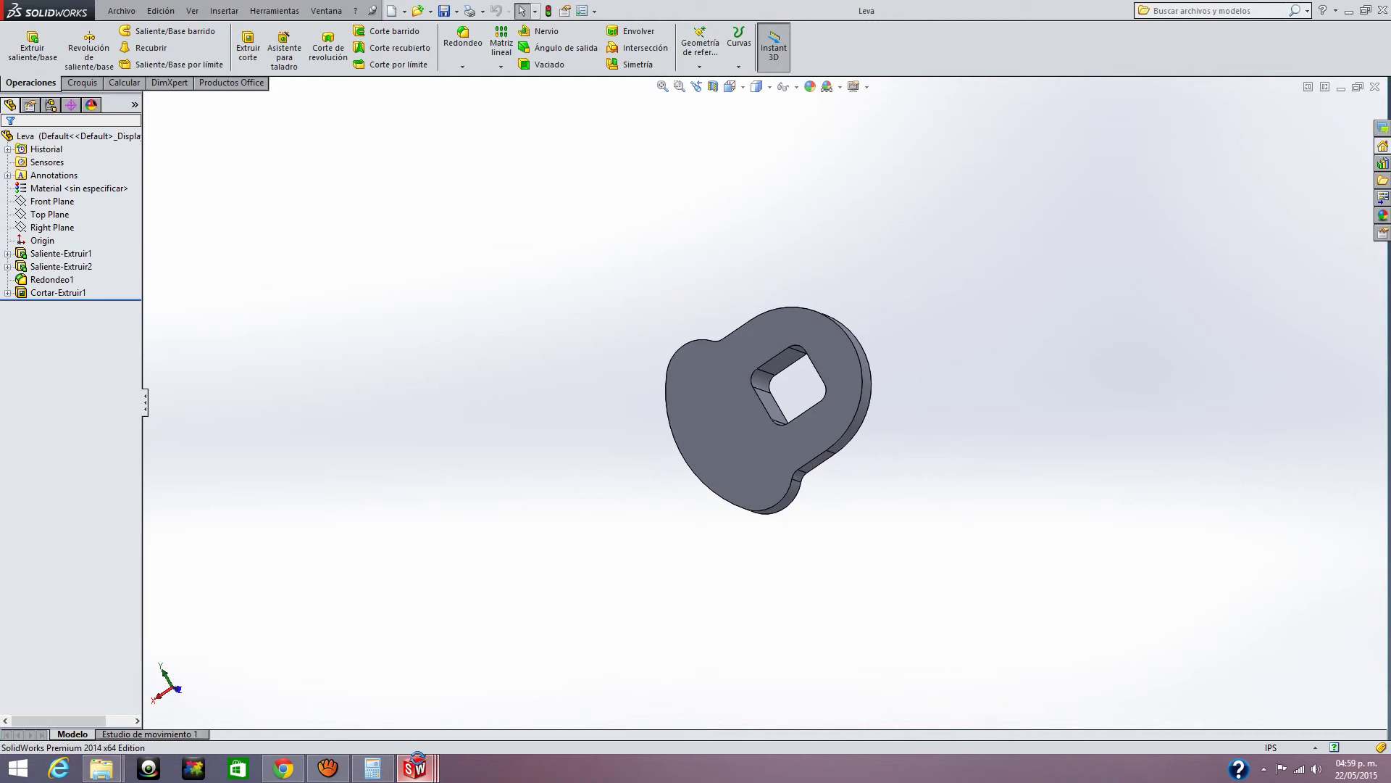
{"action": "mouse_move", "coordinate": [415, 768]}
{"action": "left_click", "coordinate": [567, 689]}
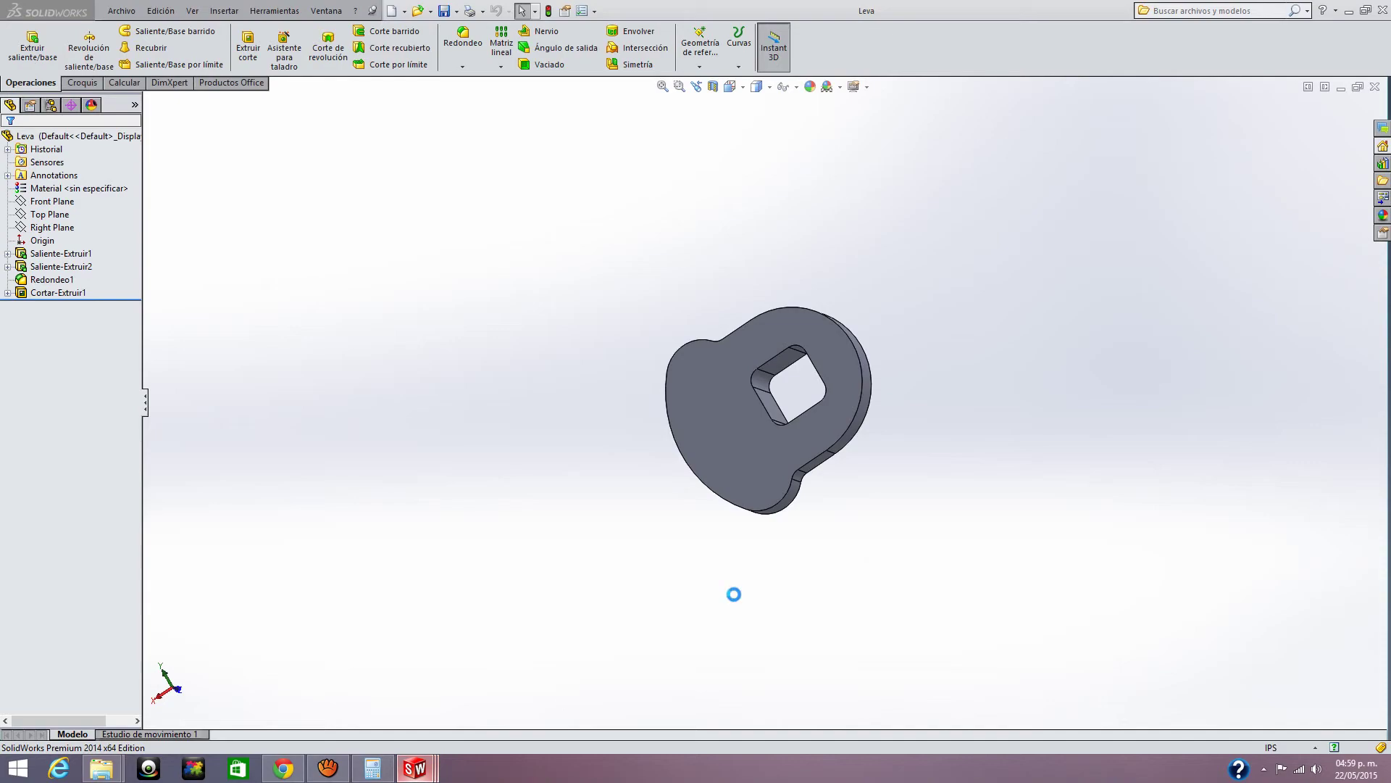
{"action": "key", "text": "ctrl+7"}
{"action": "key", "text": "ctrl+Tab"}
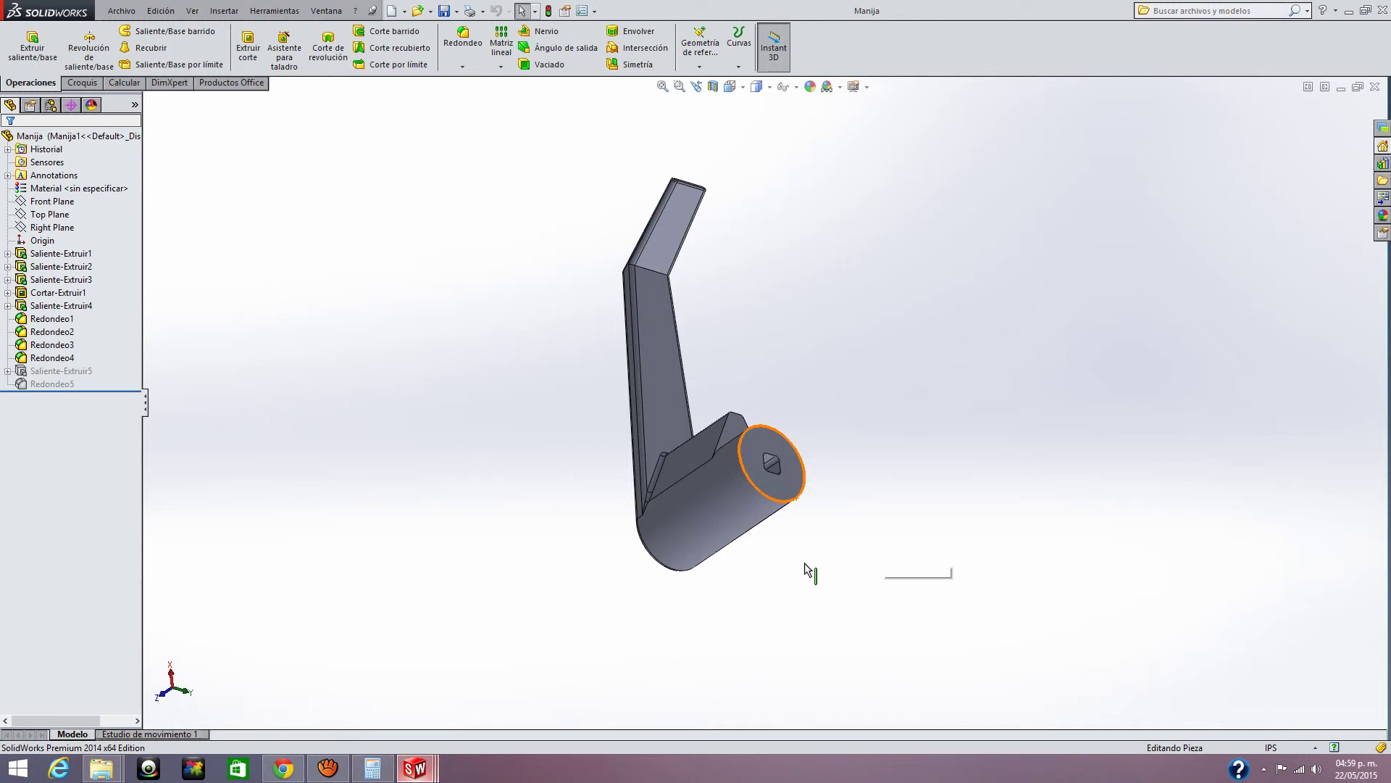
- Orbit the Manija, Pestillo and Placa frontal parts, then switch to the Sub_ensamblaje assembly
{"action": "mouse_move", "coordinate": [770, 568]}
{"action": "middle_mouse_down"}
{"action": "mouse_move", "coordinate": [617, 382]}
{"action": "mouse_move", "coordinate": [646, 636]}
{"action": "mouse_move", "coordinate": [630, 656]}
{"action": "middle_mouse_up"}
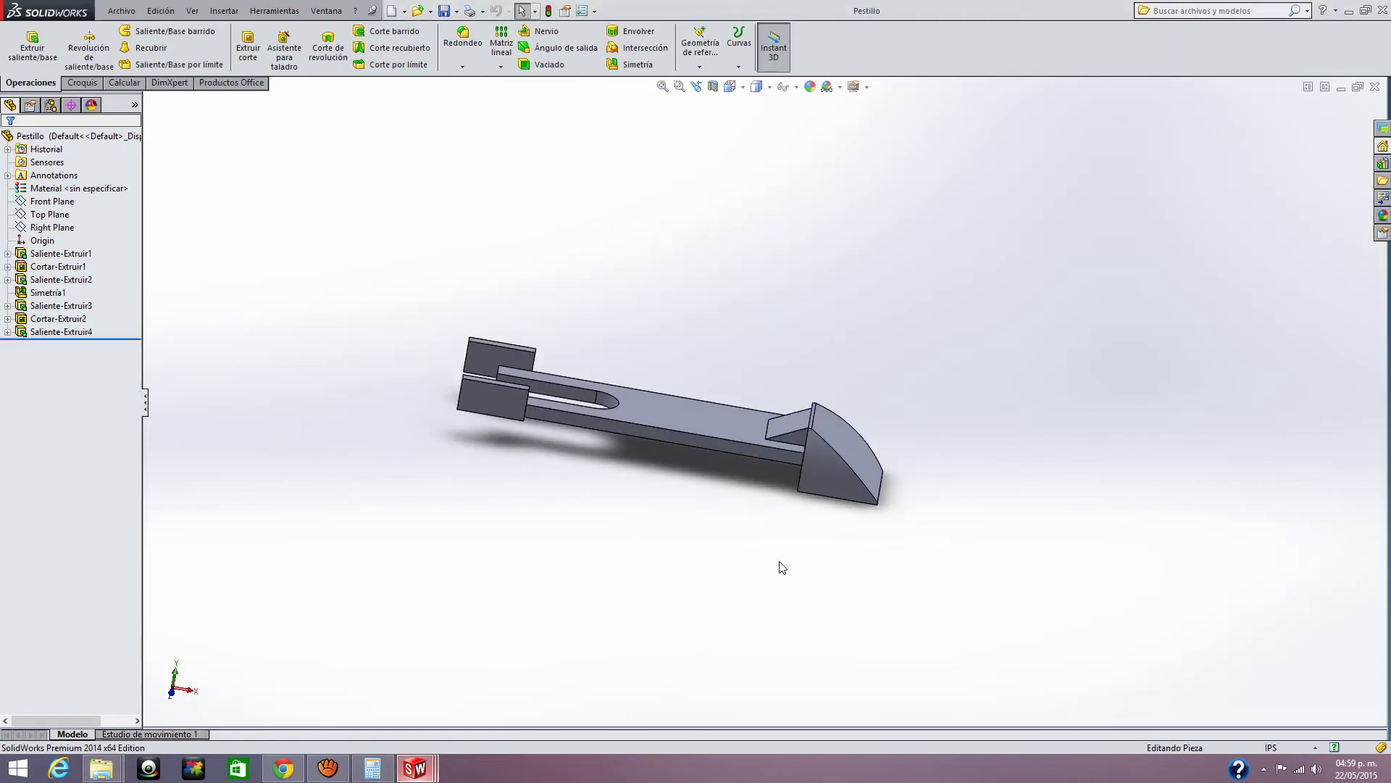
{"action": "mouse_move", "coordinate": [700, 568]}
{"action": "middle_mouse_down"}
{"action": "mouse_move", "coordinate": [553, 513]}
{"action": "mouse_move", "coordinate": [574, 397]}
{"action": "mouse_move", "coordinate": [783, 466]}
{"action": "mouse_move", "coordinate": [739, 551]}
{"action": "mouse_move", "coordinate": [700, 589]}
{"action": "middle_mouse_up"}
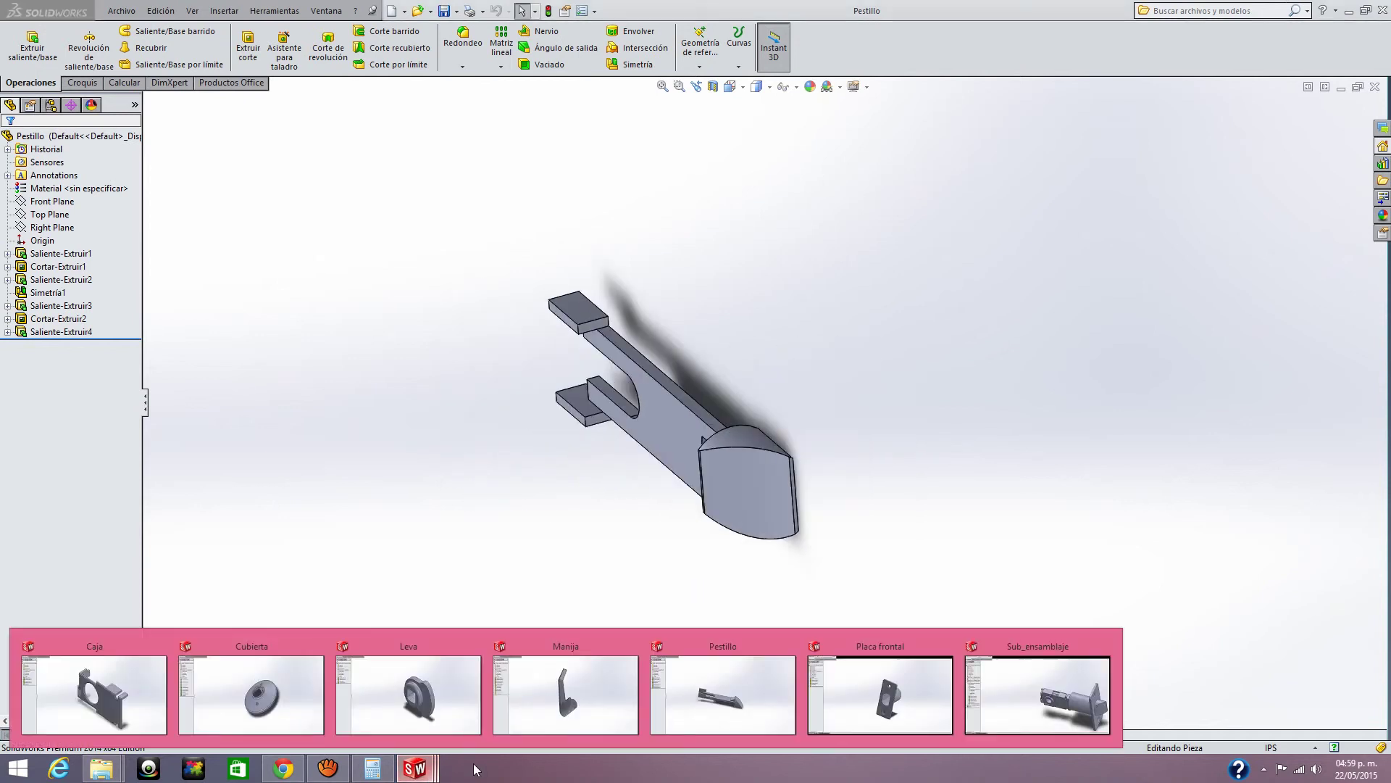
{"action": "left_click", "coordinate": [840, 685]}
{"action": "key", "text": "ctrl+Tab"}
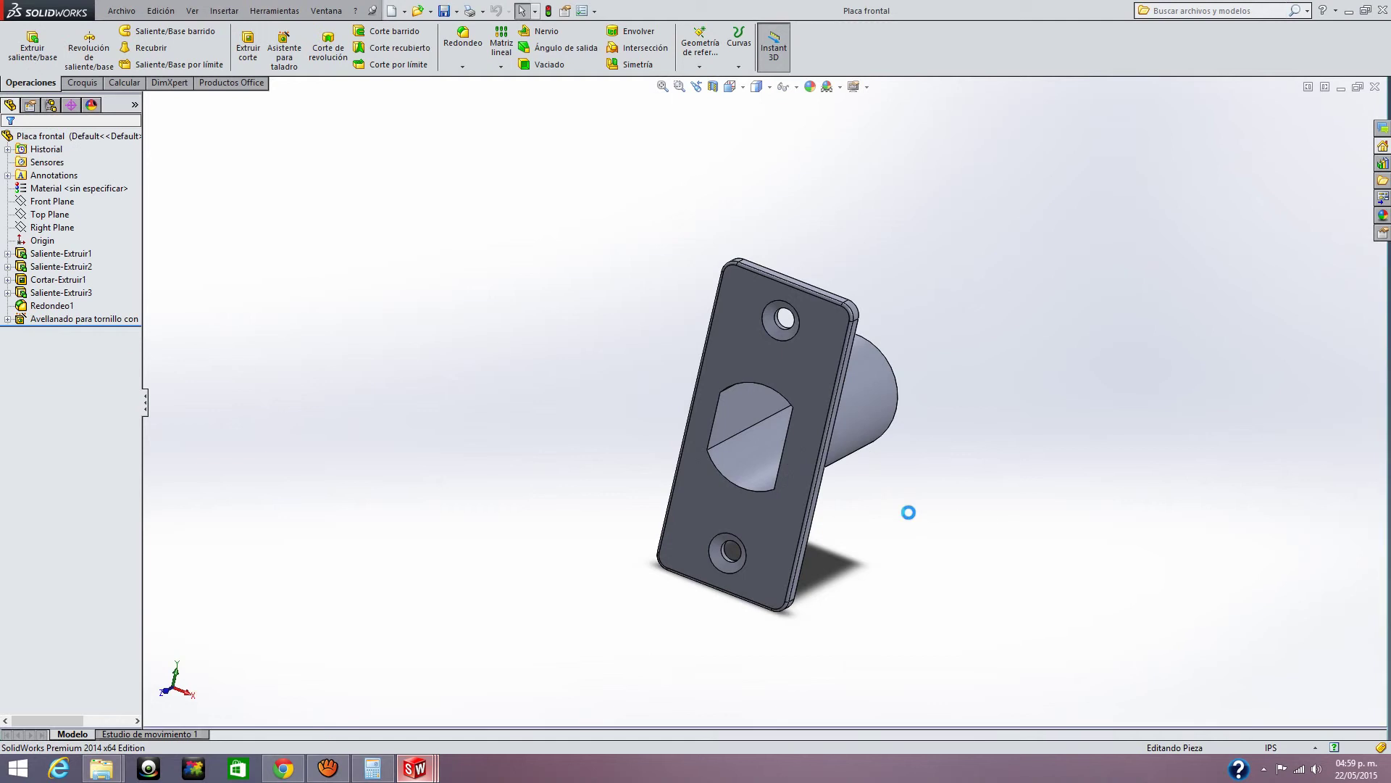
{"action": "mouse_move", "coordinate": [887, 516]}
{"action": "middle_mouse_down"}
{"action": "mouse_move", "coordinate": [659, 547]}
{"action": "mouse_move", "coordinate": [709, 577]}
{"action": "mouse_move", "coordinate": [950, 532]}
{"action": "mouse_move", "coordinate": [855, 531]}
{"action": "middle_mouse_up"}
{"action": "mouse_move", "coordinate": [415, 768]}
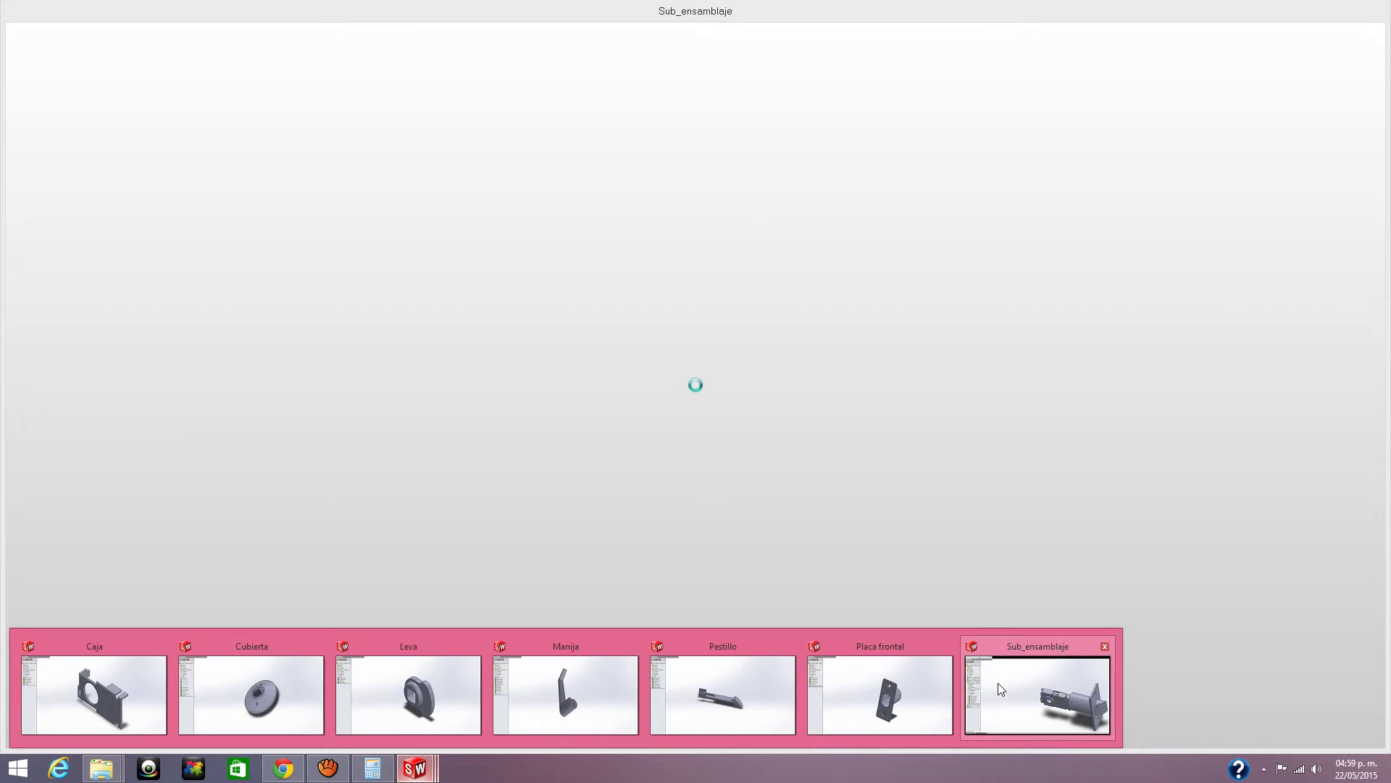
{"action": "left_click", "coordinate": [998, 684]}
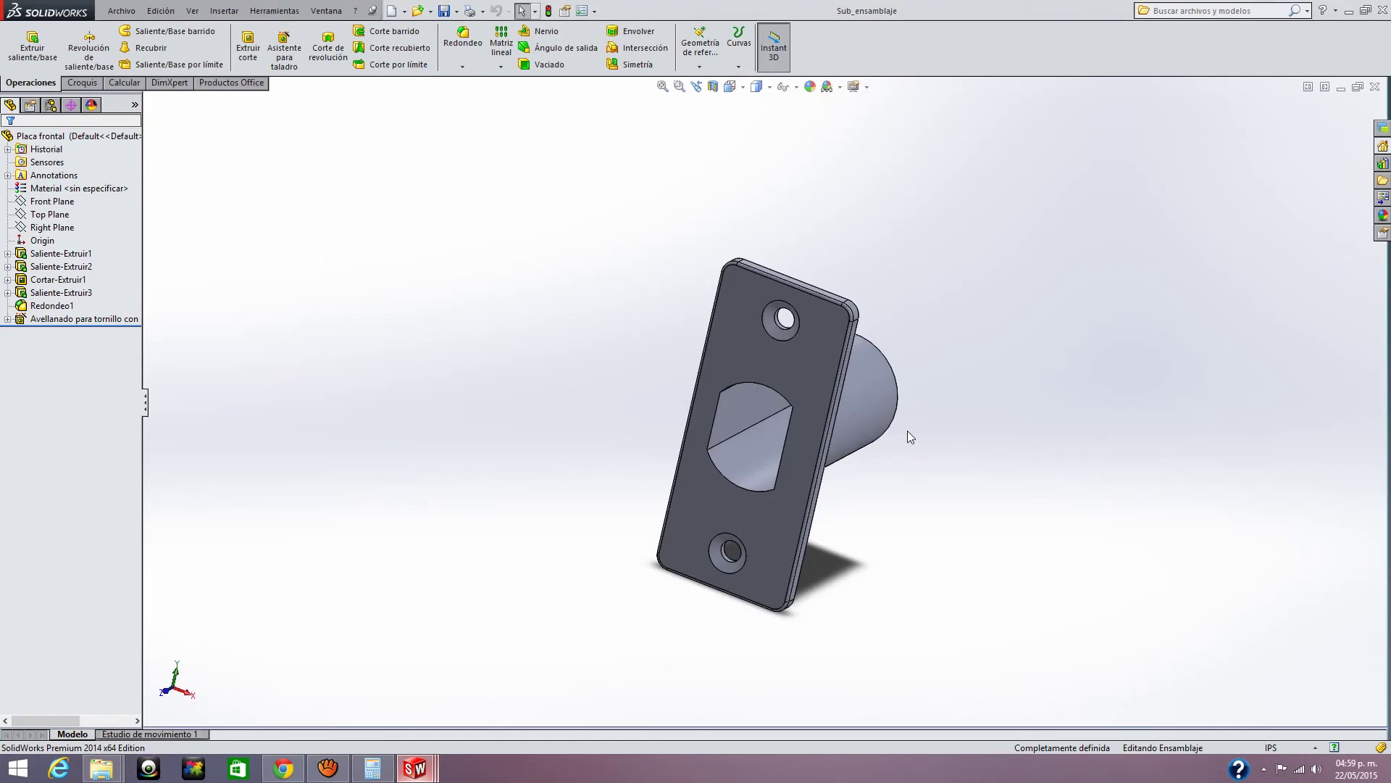
- Turn the Leva cam hub in Sub_ensamblaje so the latch retracts
{"action": "mouse_move", "coordinate": [999, 533]}
{"action": "middle_mouse_down"}
{"action": "mouse_move", "coordinate": [906, 541]}
{"action": "mouse_move", "coordinate": [746, 609]}
{"action": "mouse_move", "coordinate": [807, 630]}
{"action": "mouse_move", "coordinate": [988, 544]}
{"action": "mouse_move", "coordinate": [922, 511]}
{"action": "middle_mouse_up"}
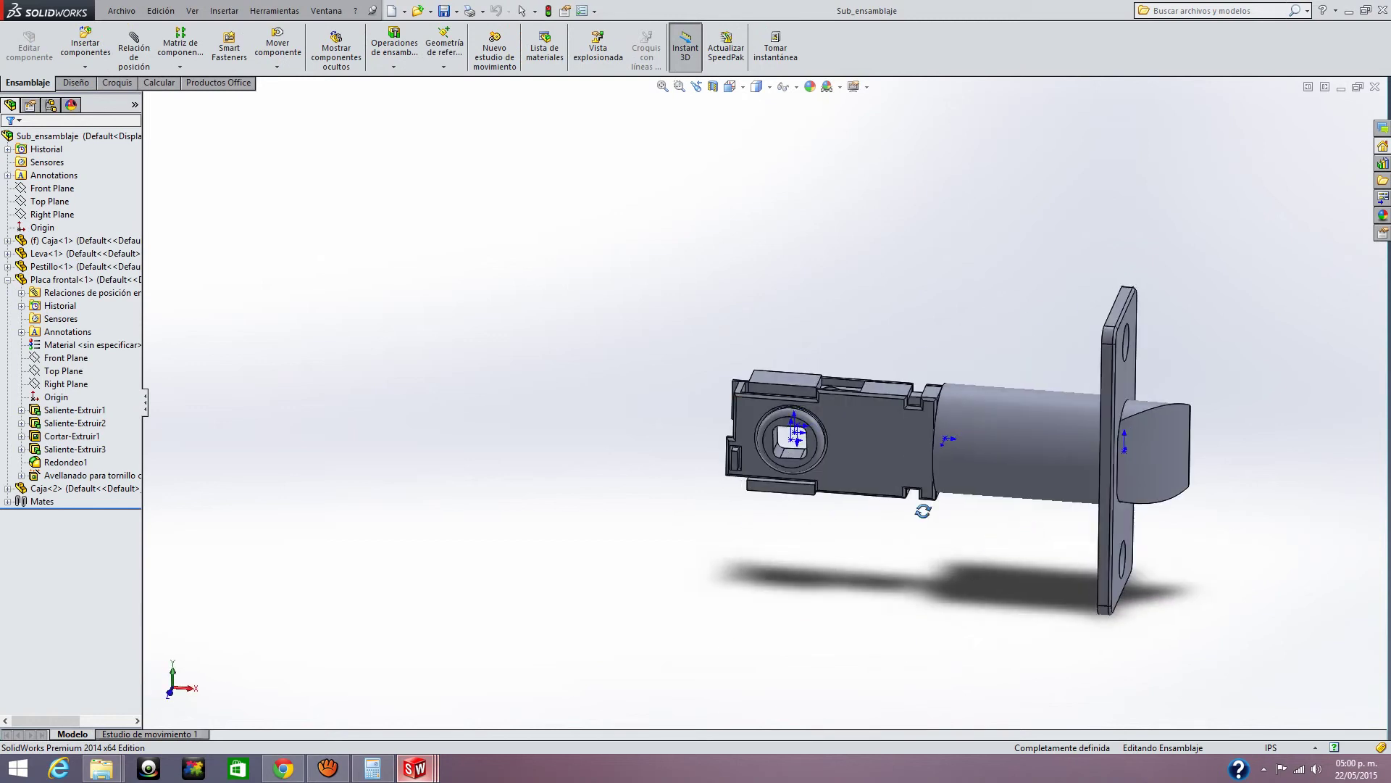
{"action": "left_click_drag", "start_coordinate": [811, 428], "coordinate": [790, 493]}
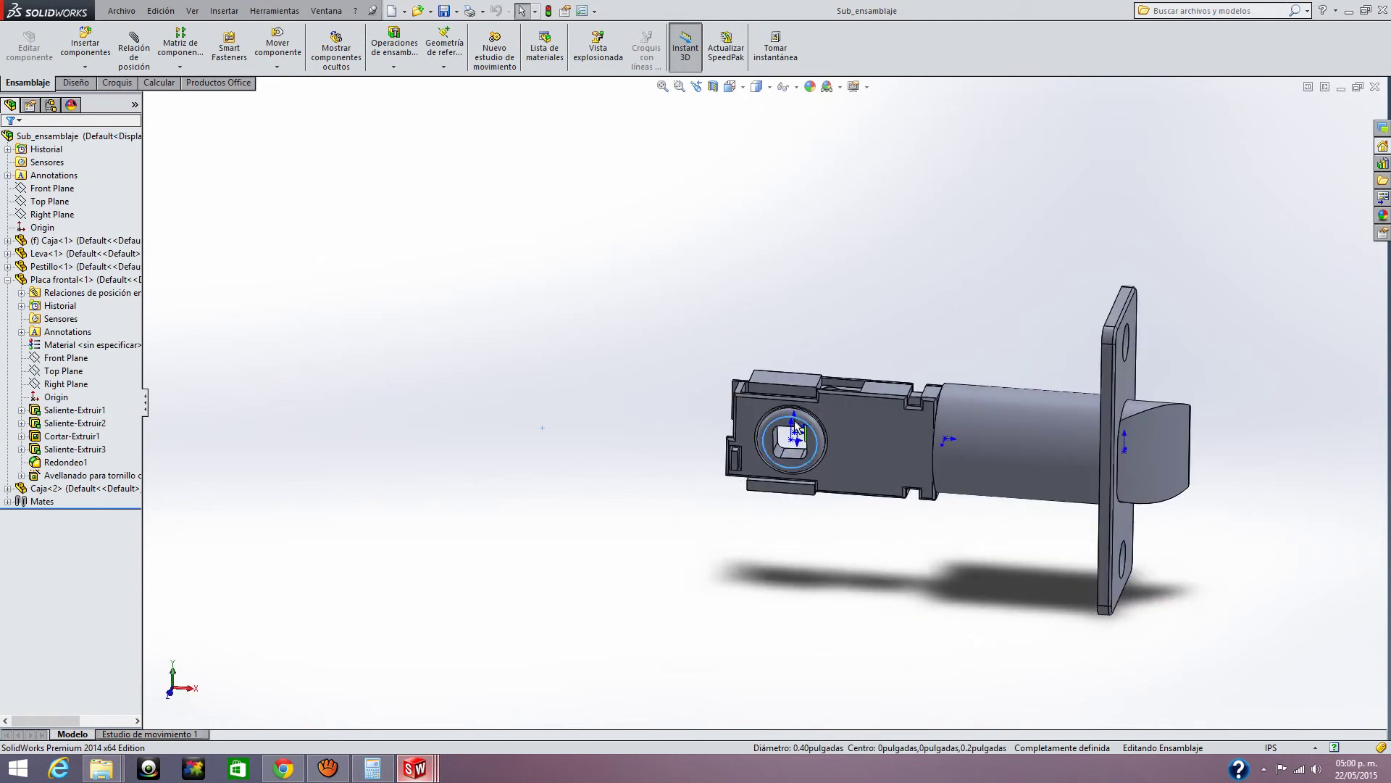
{"action": "left_click_drag", "start_coordinate": [835, 449], "coordinate": [826, 495]}
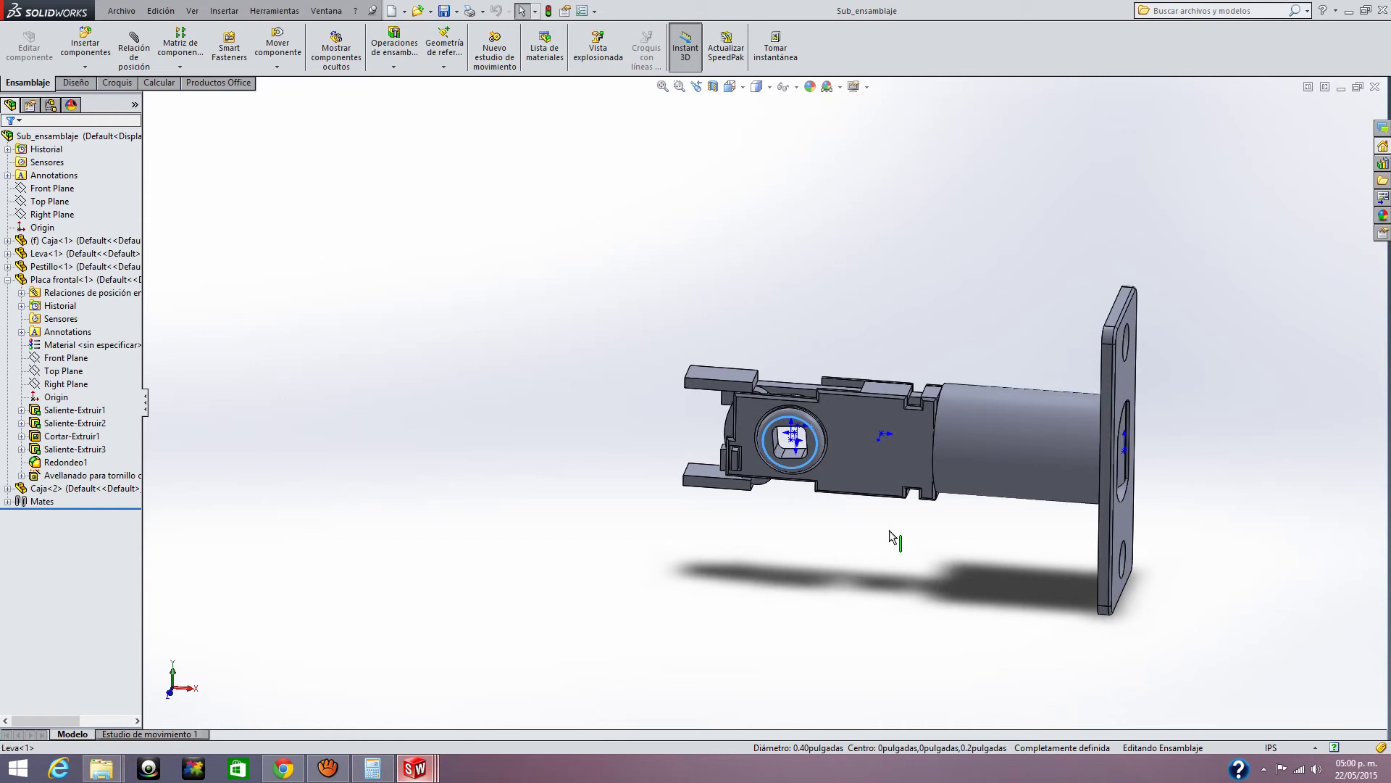
- Face the plate forward, turn the cam again to move the latch, then minimise SolidWorks
{"action": "scroll", "coordinate": [961, 542], "scroll_direction": "up", "scroll_amount": 3}
{"action": "mouse_move", "coordinate": [961, 542]}
{"action": "middle_mouse_down"}
{"action": "mouse_move", "coordinate": [861, 536]}
{"action": "mouse_move", "coordinate": [800, 416]}
{"action": "middle_mouse_up"}
{"action": "scroll", "coordinate": [800, 417], "scroll_direction": "down", "scroll_amount": 2}
{"action": "scroll", "coordinate": [800, 417], "scroll_direction": "down", "scroll_amount": 2}
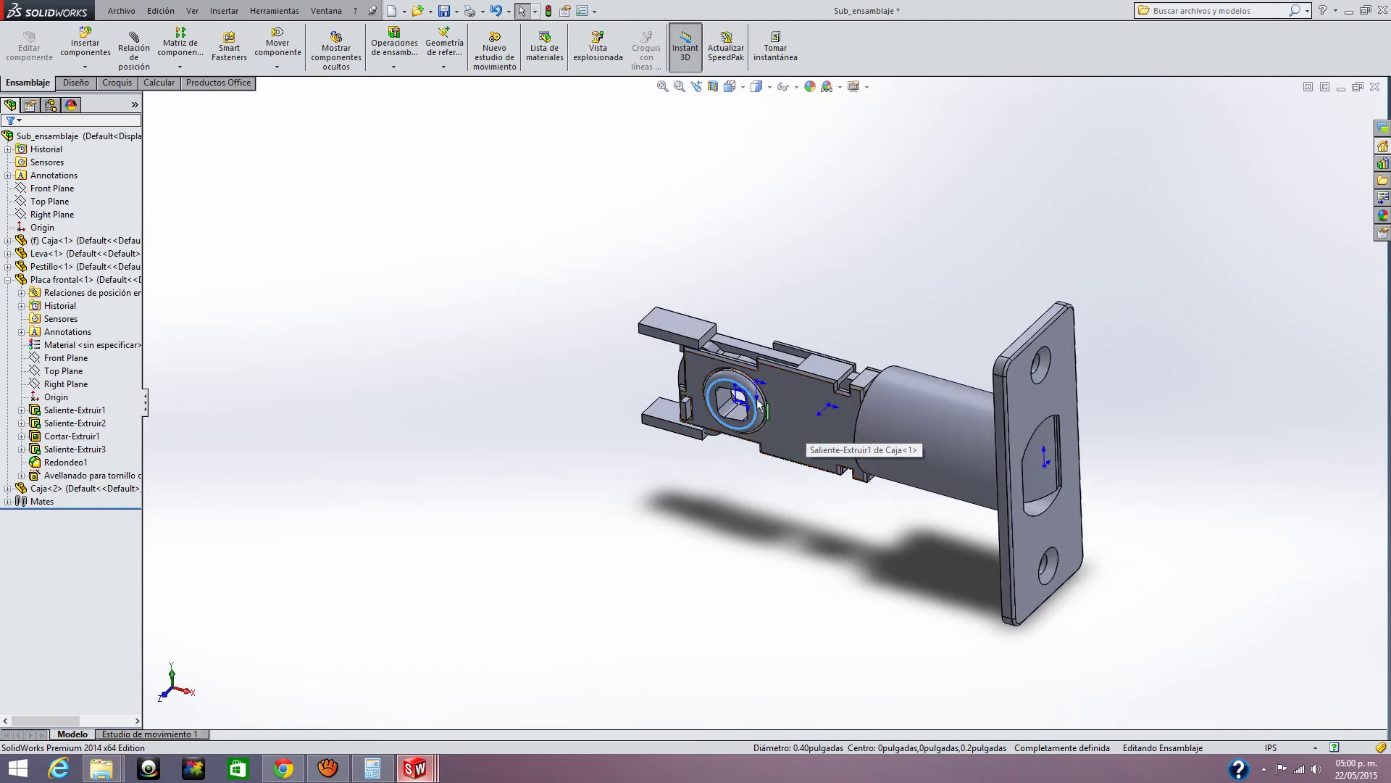
{"action": "left_click_drag", "start_coordinate": [759, 412], "coordinate": [738, 428]}
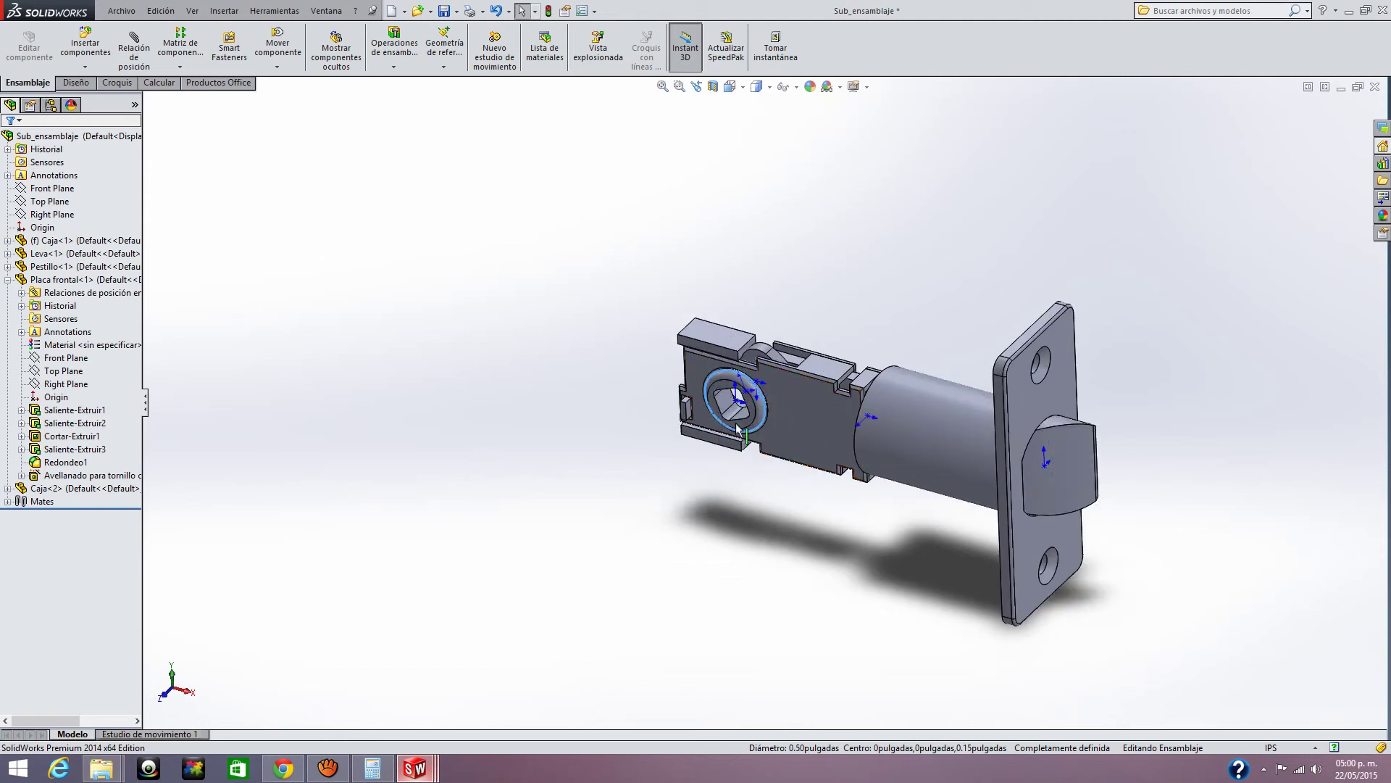
{"action": "left_click", "coordinate": [1349, 11]}
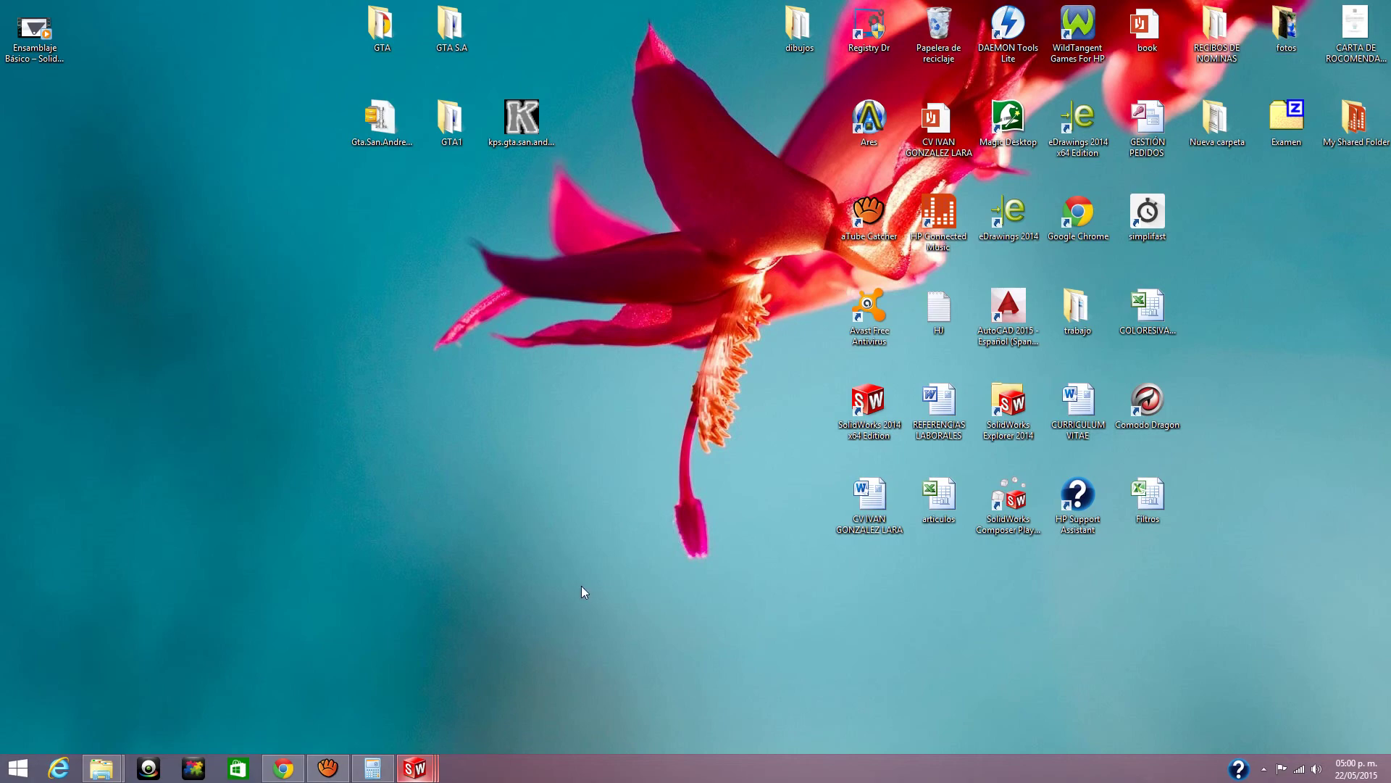
- Open EnsamblajeFinal from the trabajos solidworks > CHAPA DE PUERTA folder
{"action": "left_click", "coordinate": [411, 766]}
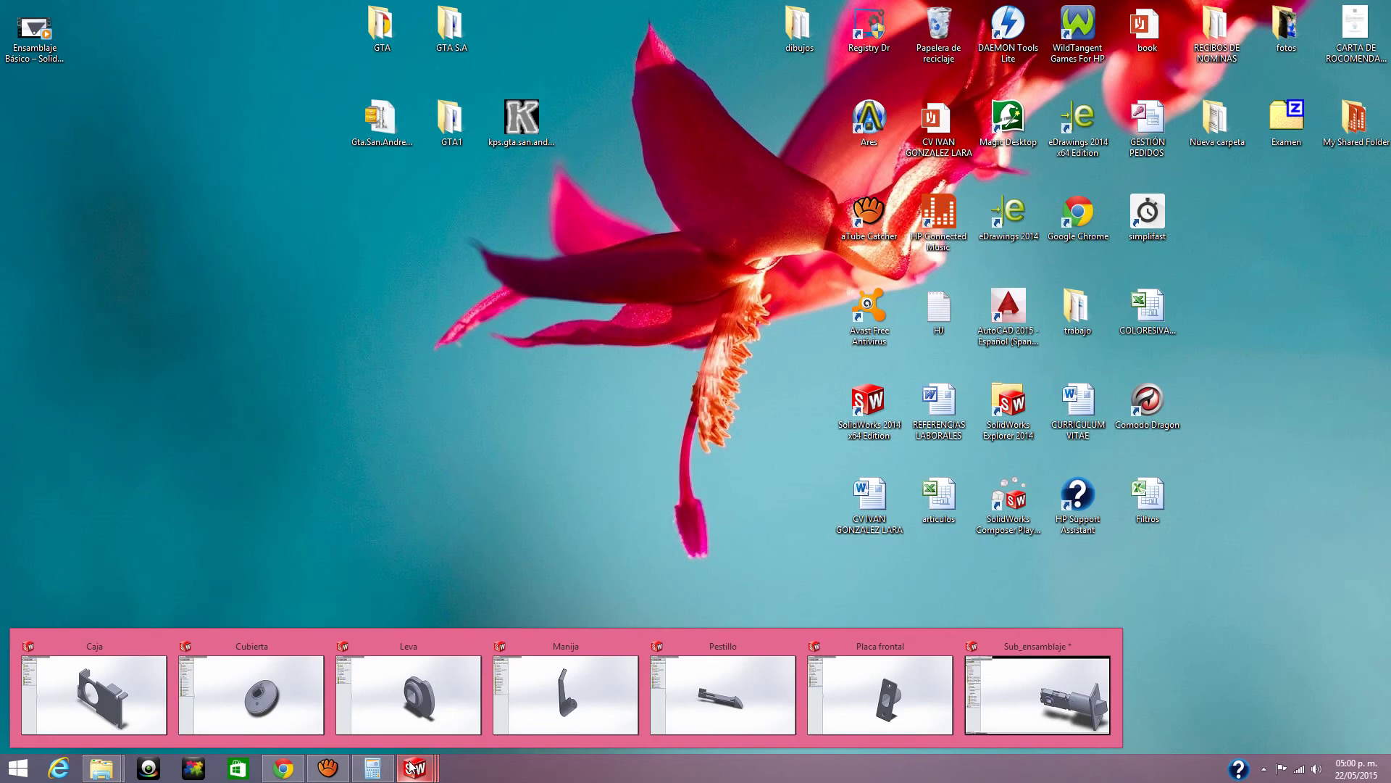
{"action": "mouse_move", "coordinate": [102, 769]}
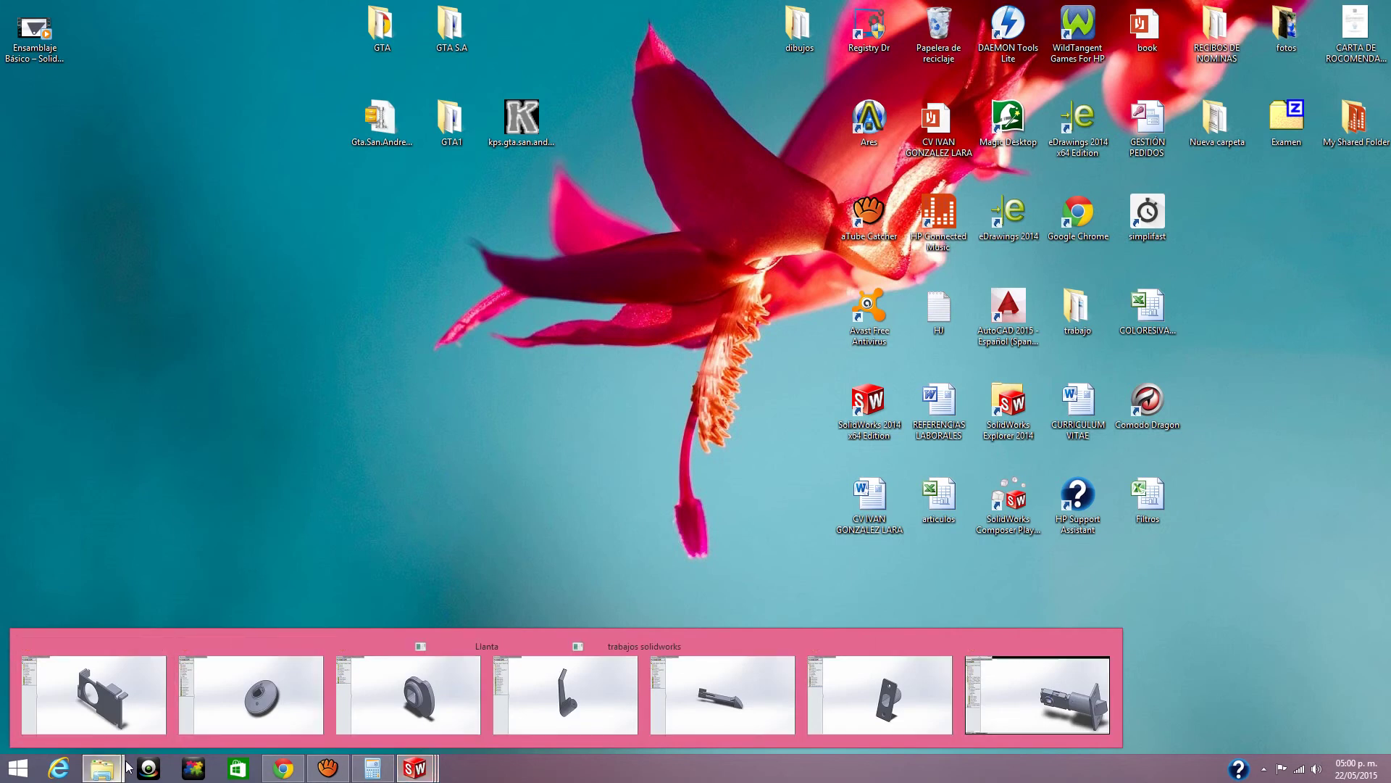
{"action": "left_click", "coordinate": [194, 718]}
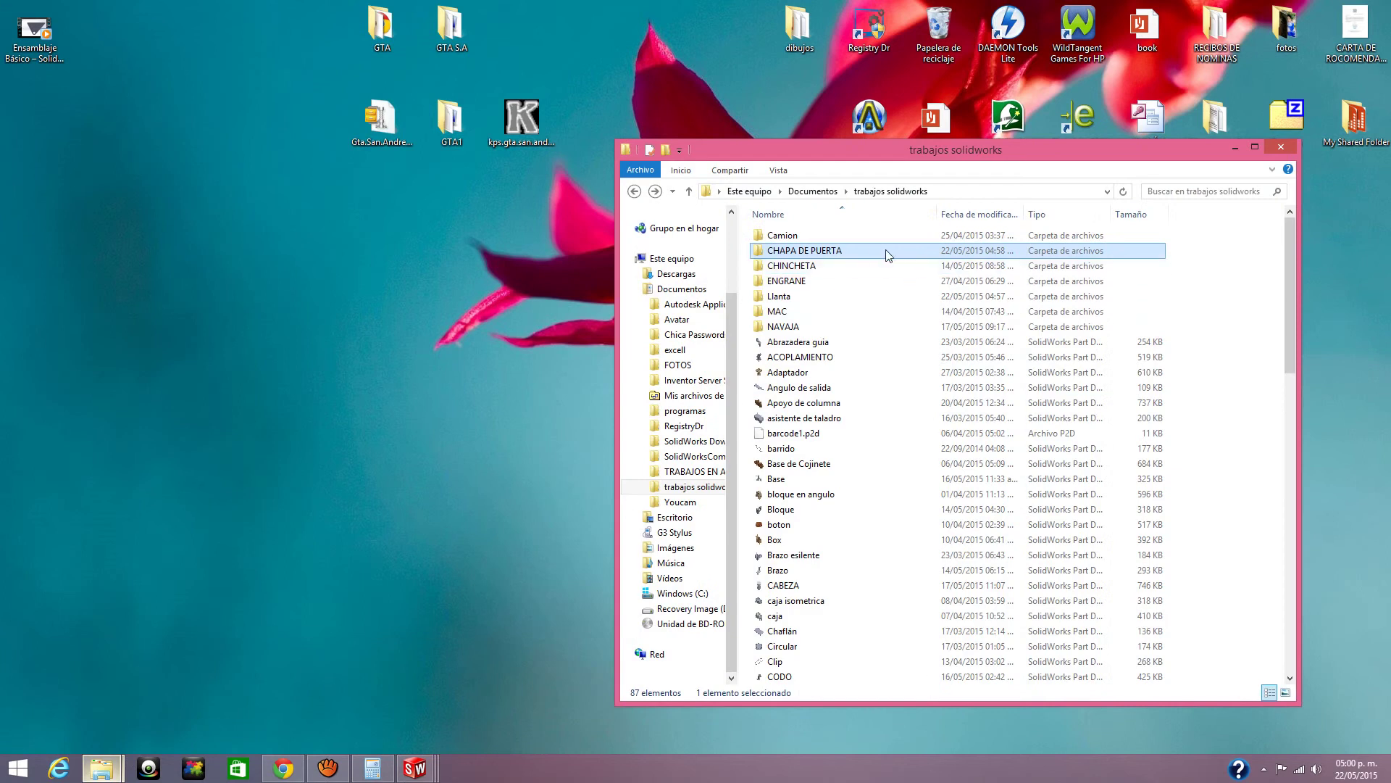
{"action": "double_click", "coordinate": [803, 250]}
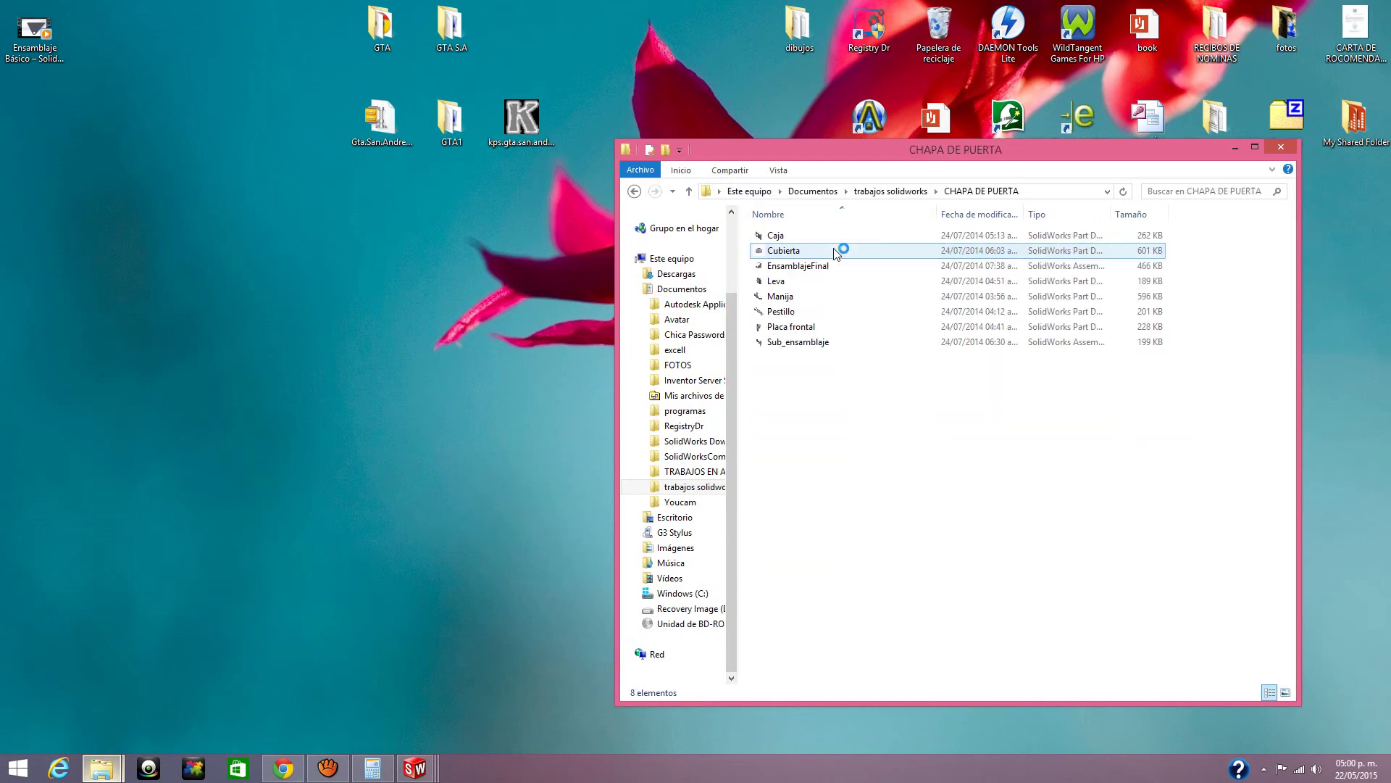
{"action": "left_click", "coordinate": [791, 268]}
{"action": "key", "text": "Return"}
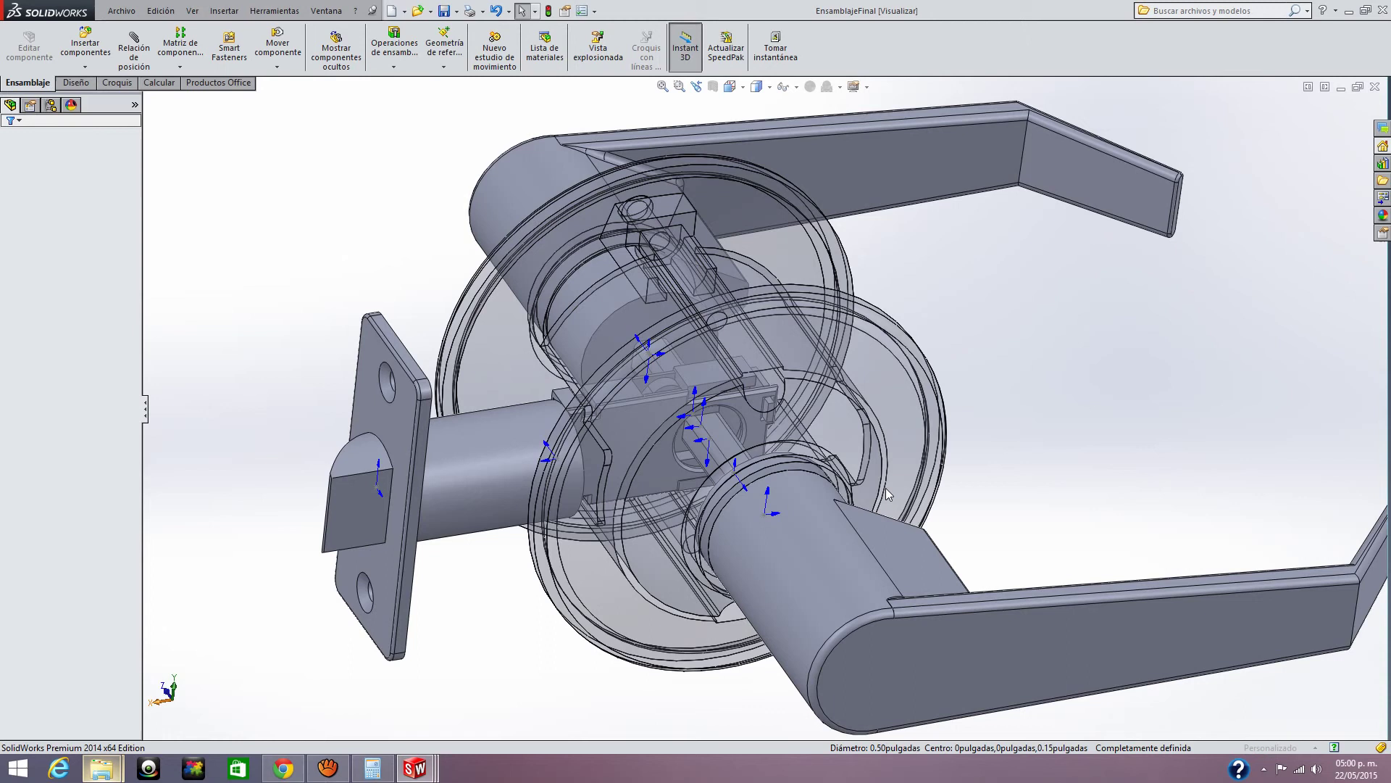
- Skip the rebuild prompt with 'No reconstruir'
{"action": "scroll", "coordinate": [885, 488], "scroll_direction": "down", "scroll_amount": 2}
{"action": "scroll", "coordinate": [885, 488], "scroll_direction": "down", "scroll_amount": 1}
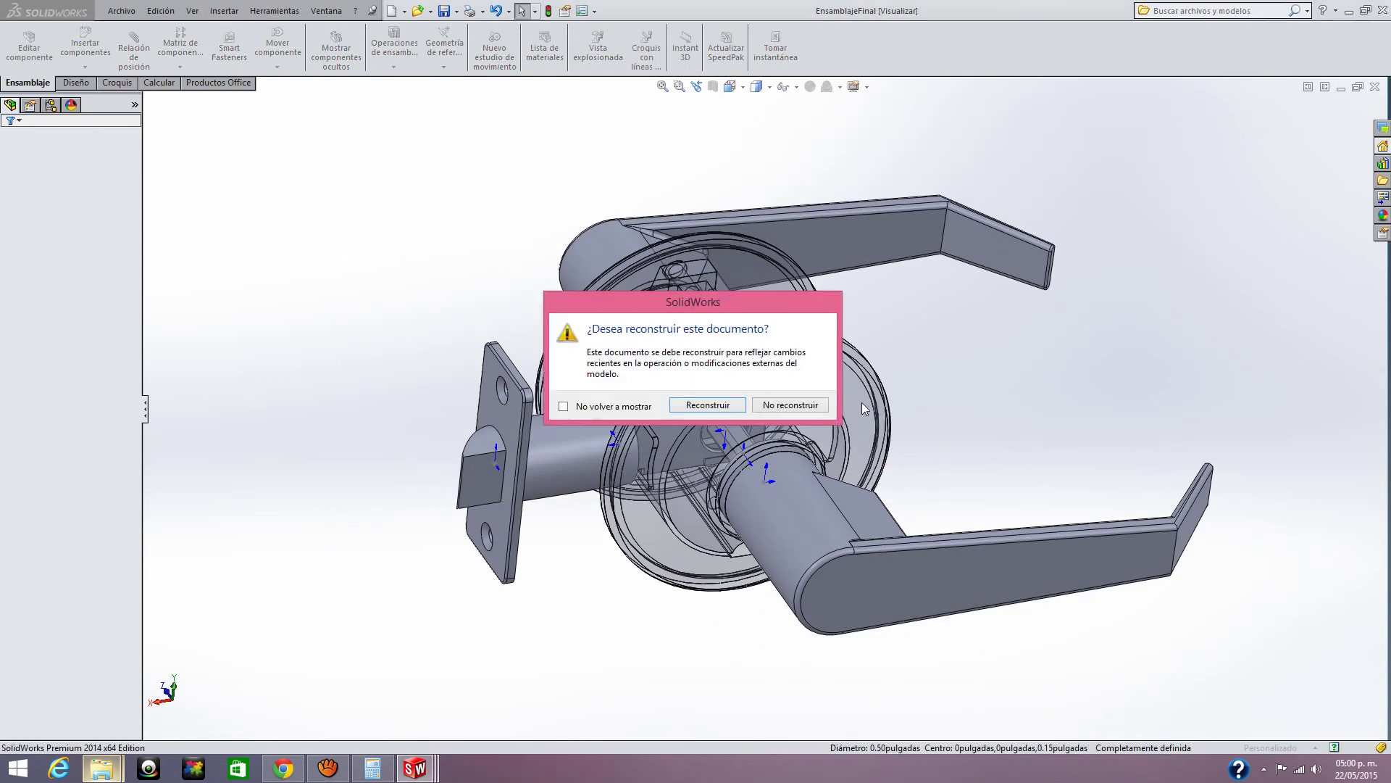
{"action": "left_click", "coordinate": [790, 405]}
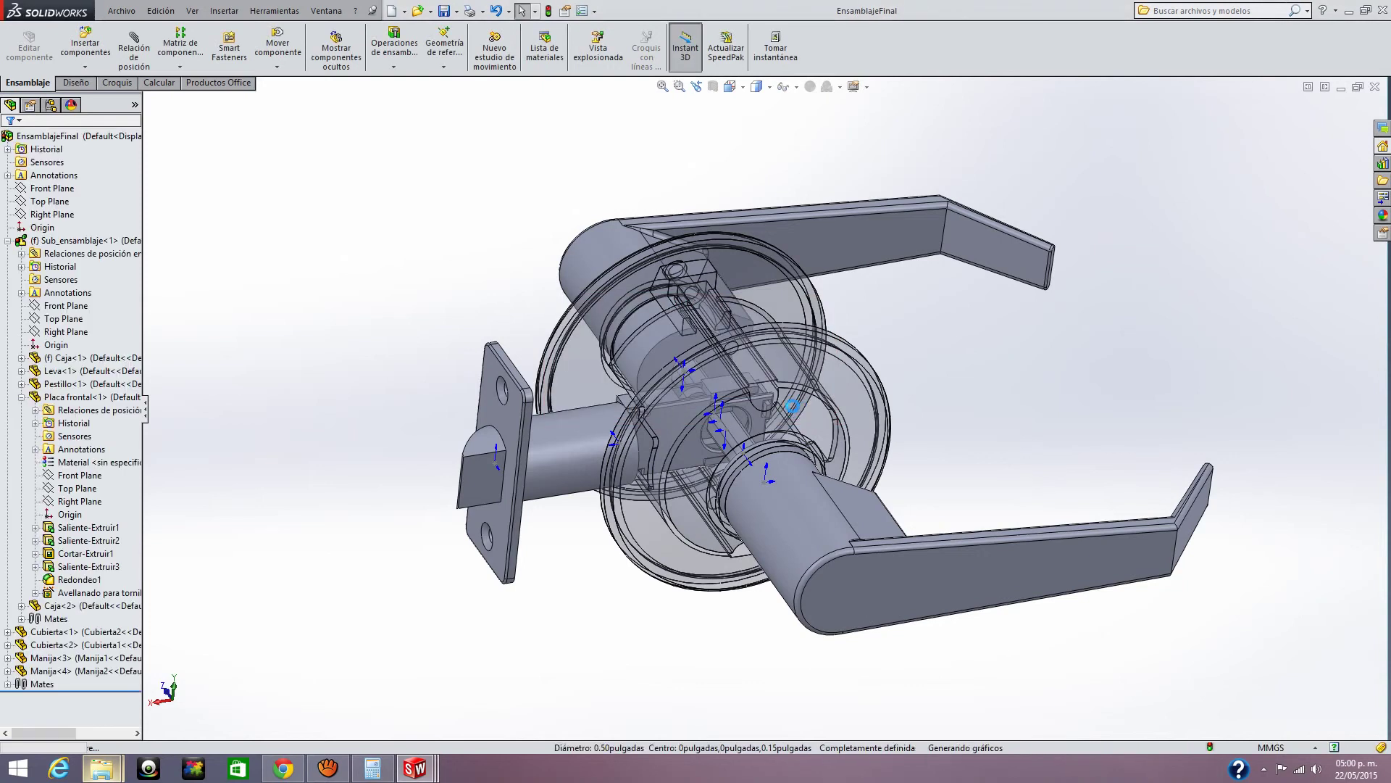
- Zoom and orbit EnsamblajeFinal to see the cam and latch through the transparent covers
{"action": "scroll", "coordinate": [792, 406], "scroll_direction": "down", "scroll_amount": 3}
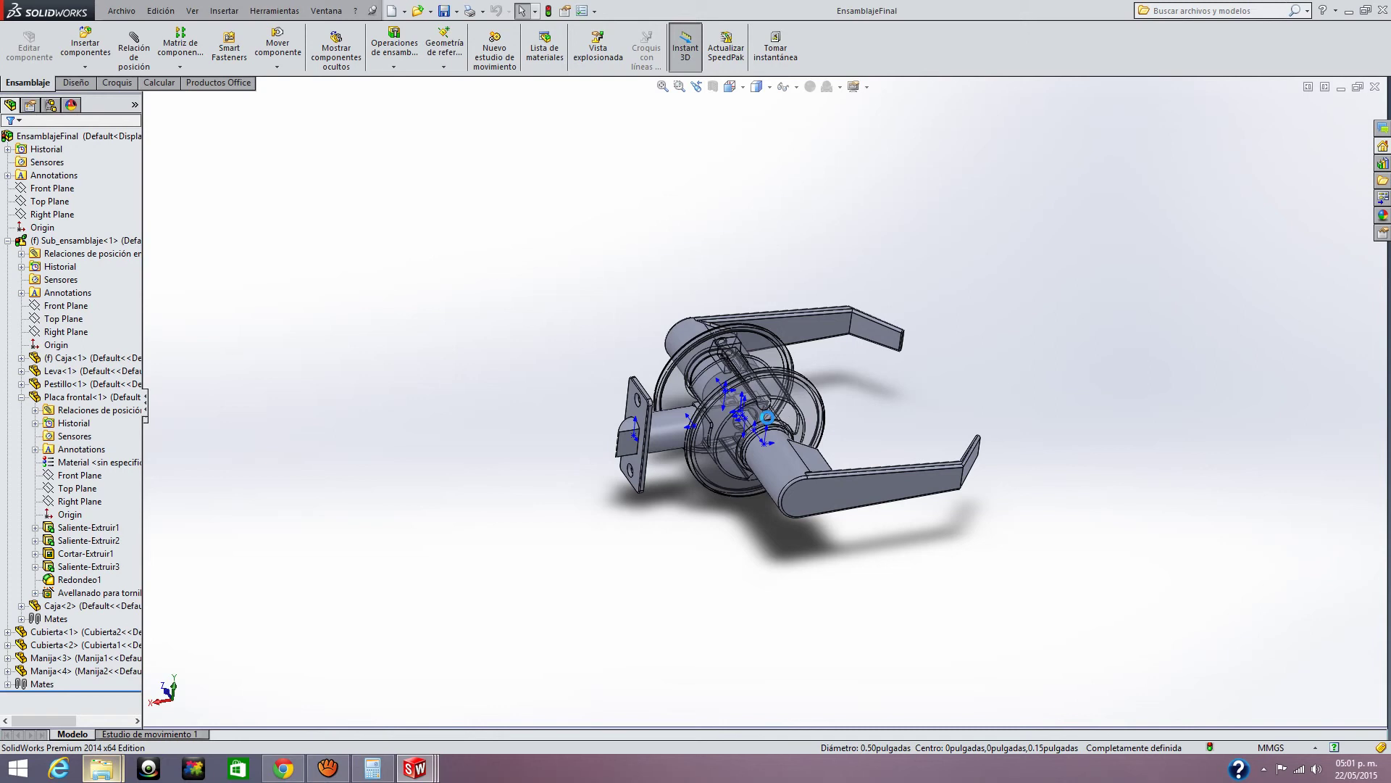
{"action": "scroll", "coordinate": [767, 418], "scroll_direction": "down", "scroll_amount": 2}
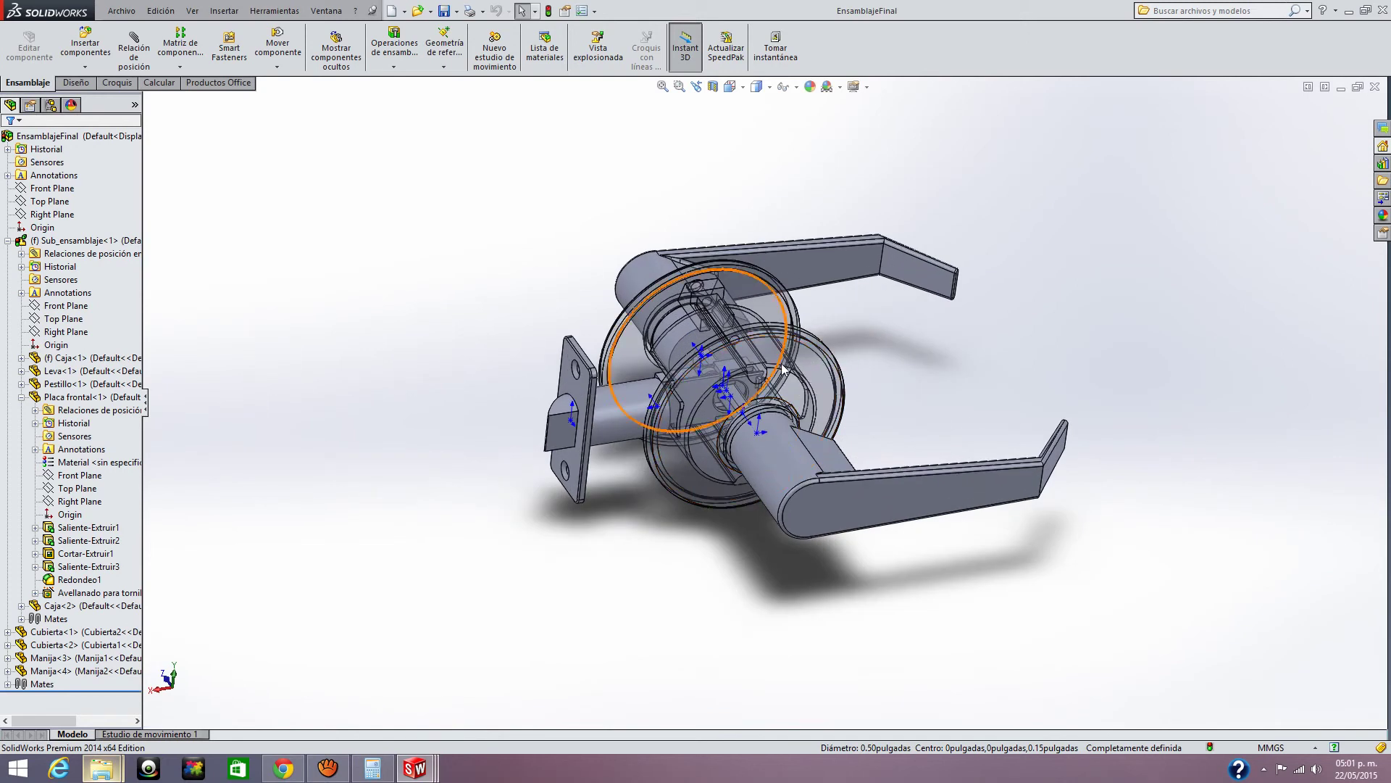
{"action": "scroll", "coordinate": [810, 363], "scroll_direction": "down", "scroll_amount": 2}
{"action": "scroll", "coordinate": [815, 417], "scroll_direction": "down", "scroll_amount": 2}
{"action": "middle_click_drag", "start_coordinate": [937, 420], "coordinate": [617, 544]}
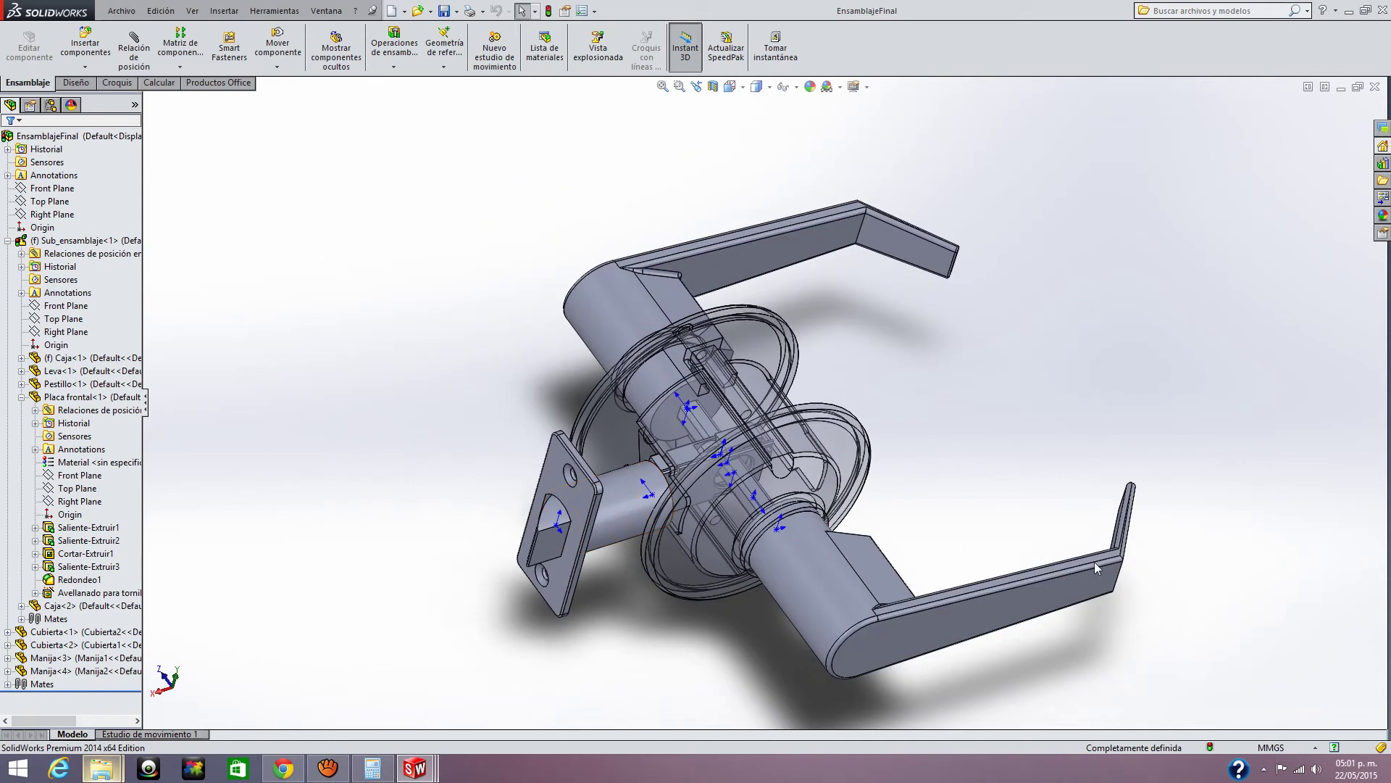
{"action": "scroll", "coordinate": [1060, 565], "scroll_direction": "down", "scroll_amount": 2}
{"action": "scroll", "coordinate": [1055, 577], "scroll_direction": "down", "scroll_amount": 2}
- Select the right lever handle face and rotate the handles about the shaft axis
{"action": "left_click", "coordinate": [1055, 577]}
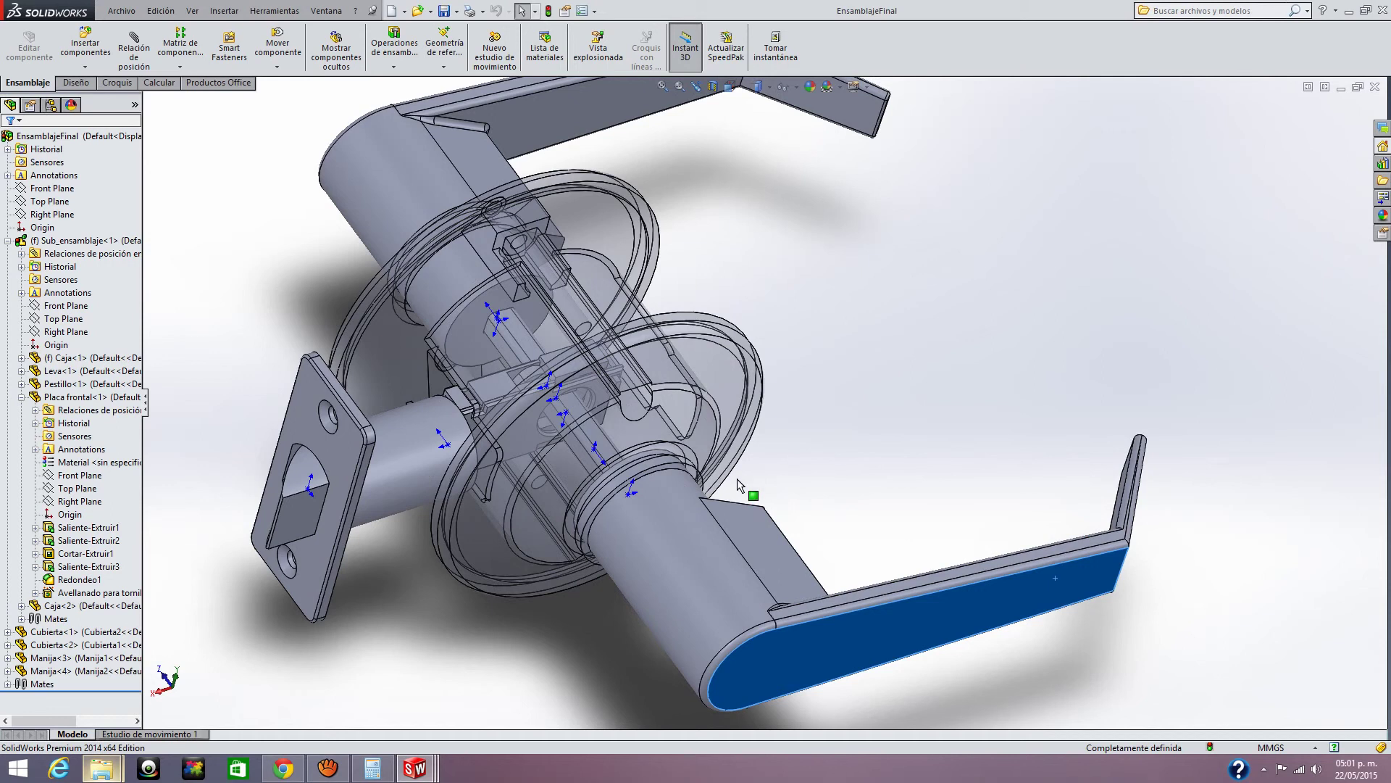
{"action": "left_click_drag", "start_coordinate": [821, 693], "coordinate": [632, 696]}
{"action": "left_click_drag", "start_coordinate": [716, 682], "coordinate": [916, 442]}
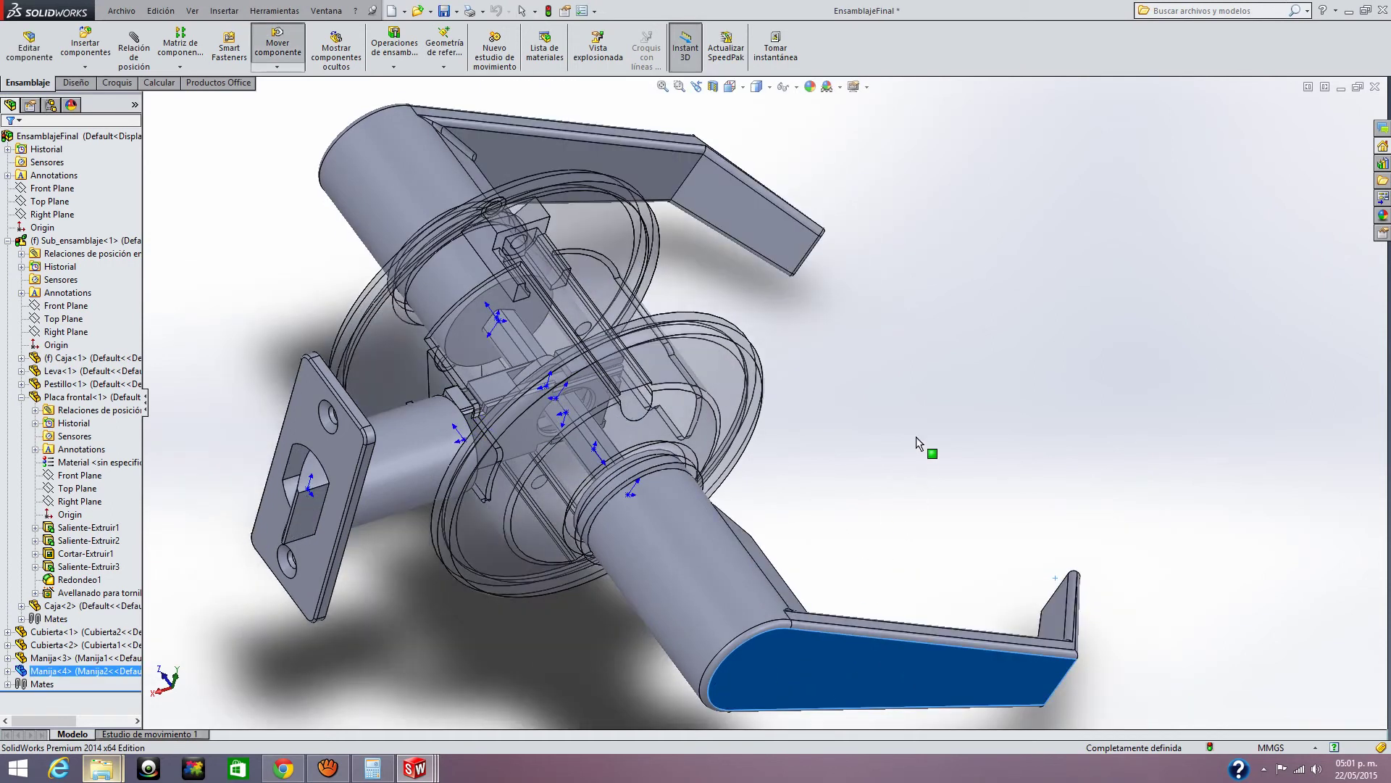
{"action": "key", "text": "Escape"}
- Swing the handles down, back up and down again about the shaft
{"action": "scroll", "coordinate": [816, 420], "scroll_direction": "down", "scroll_amount": 1}
{"action": "scroll", "coordinate": [816, 421], "scroll_direction": "down", "scroll_amount": 3}
{"action": "scroll", "coordinate": [844, 562], "scroll_direction": "up", "scroll_amount": 1}
{"action": "mouse_move", "coordinate": [814, 535]}
{"action": "left_mouse_down"}
{"action": "mouse_move", "coordinate": [587, 591]}
{"action": "mouse_move", "coordinate": [723, 551]}
{"action": "mouse_move", "coordinate": [820, 498]}
{"action": "mouse_move", "coordinate": [851, 455]}
{"action": "left_mouse_up"}
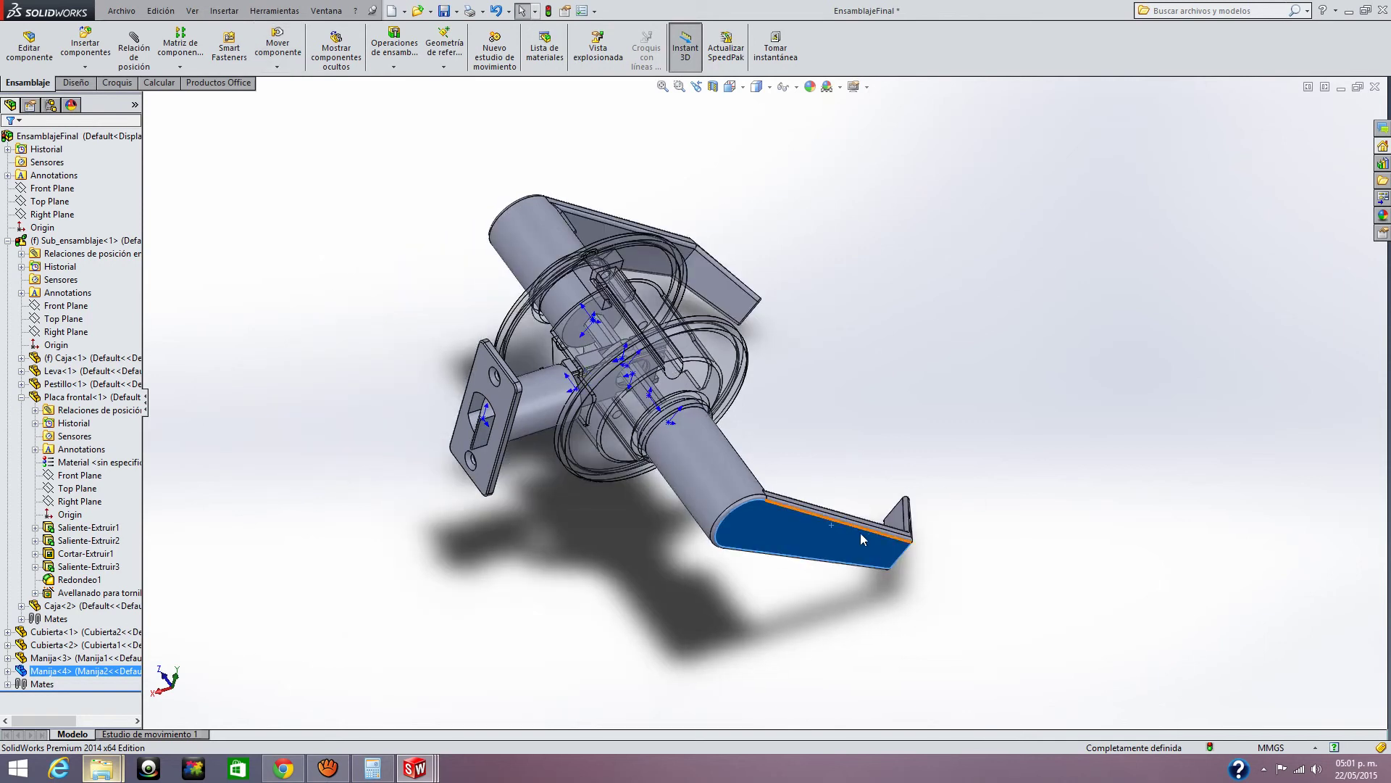
{"action": "mouse_move", "coordinate": [927, 464]}
{"action": "left_mouse_down"}
{"action": "mouse_move", "coordinate": [958, 391]}
{"action": "mouse_move", "coordinate": [936, 377]}
{"action": "left_mouse_up"}
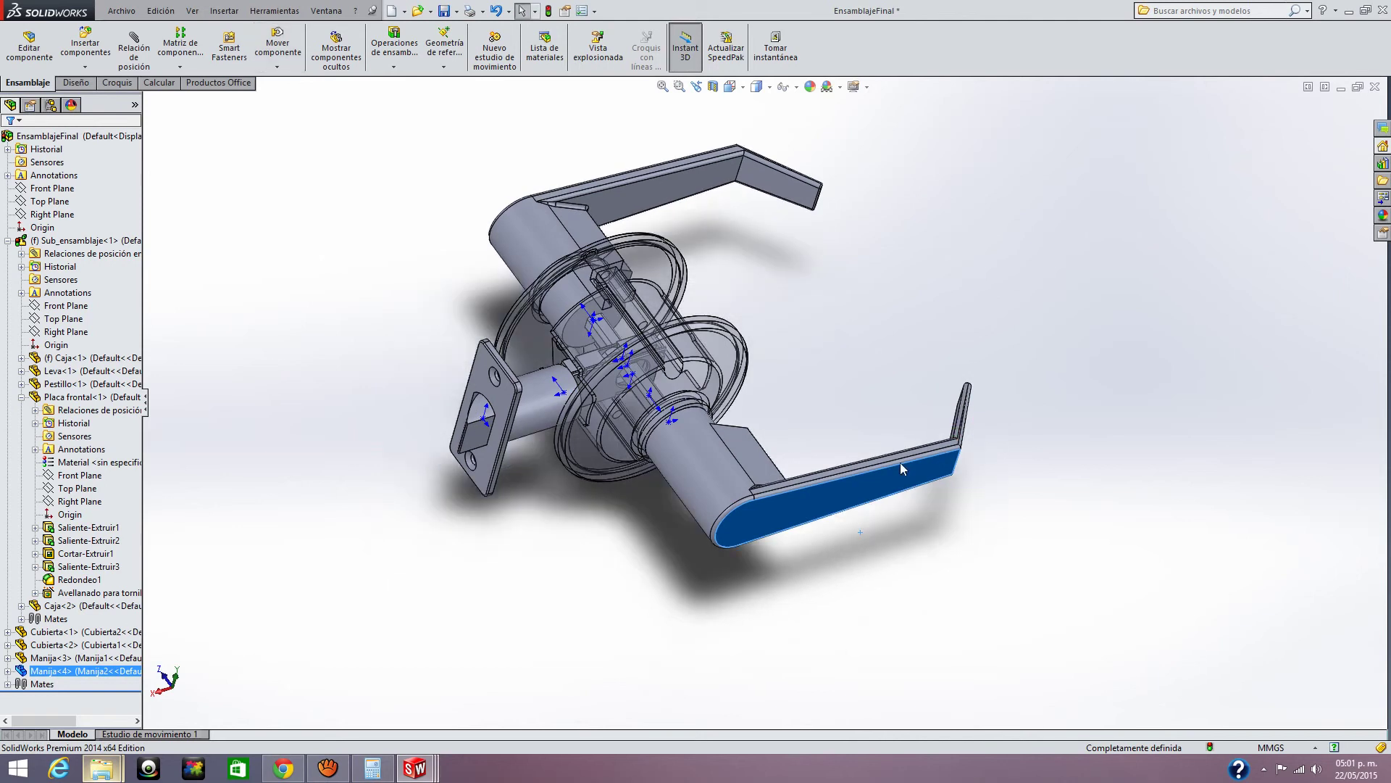
{"action": "mouse_move", "coordinate": [893, 481]}
{"action": "left_mouse_down"}
{"action": "mouse_move", "coordinate": [644, 586]}
{"action": "mouse_move", "coordinate": [798, 559]}
{"action": "mouse_move", "coordinate": [868, 475]}
{"action": "mouse_move", "coordinate": [922, 442]}
{"action": "left_mouse_up"}
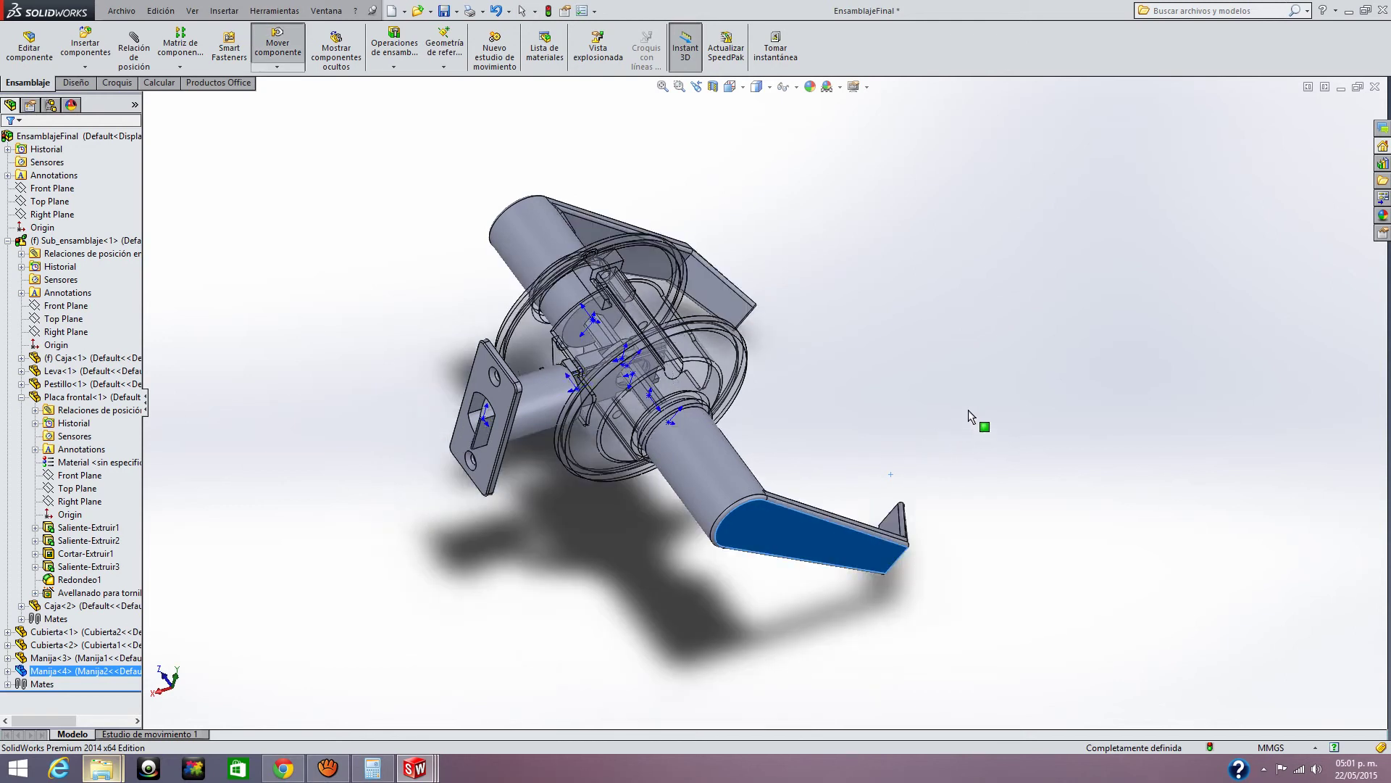
{"action": "key", "text": "Escape"}
{"action": "mouse_move", "coordinate": [783, 419]}
{"action": "middle_mouse_down"}
{"action": "mouse_move", "coordinate": [590, 458]}
{"action": "mouse_move", "coordinate": [636, 476]}
{"action": "mouse_move", "coordinate": [671, 529]}
{"action": "mouse_move", "coordinate": [680, 584]}
{"action": "mouse_move", "coordinate": [786, 667]}
{"action": "mouse_move", "coordinate": [770, 679]}
{"action": "mouse_move", "coordinate": [606, 589]}
{"action": "mouse_move", "coordinate": [882, 433]}
{"action": "middle_mouse_up"}
- Rotate both handles about the shaft, then view the assembly side-on and facing the latch plate
{"action": "mouse_move", "coordinate": [899, 430]}
{"action": "left_mouse_down"}
{"action": "mouse_move", "coordinate": [919, 386]}
{"action": "mouse_move", "coordinate": [803, 342]}
{"action": "left_mouse_up"}
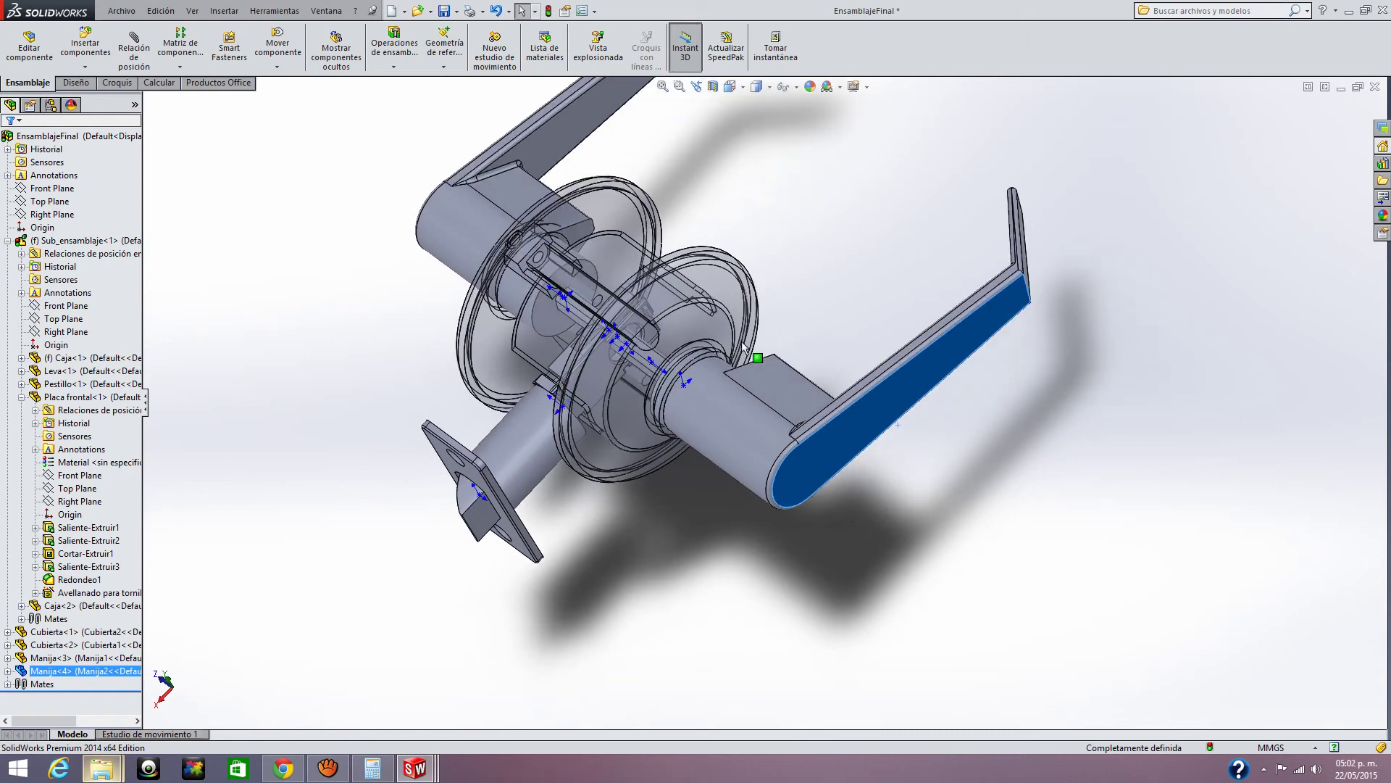
{"action": "scroll", "coordinate": [721, 363], "scroll_direction": "up", "scroll_amount": 1}
{"action": "scroll", "coordinate": [714, 376], "scroll_direction": "up", "scroll_amount": 1}
{"action": "scroll", "coordinate": [710, 382], "scroll_direction": "up", "scroll_amount": 2}
{"action": "mouse_move", "coordinate": [573, 382]}
{"action": "middle_mouse_down"}
{"action": "mouse_move", "coordinate": [883, 559]}
{"action": "mouse_move", "coordinate": [832, 443]}
{"action": "middle_mouse_up"}
{"action": "scroll", "coordinate": [747, 446], "scroll_direction": "down", "scroll_amount": 2}
{"action": "scroll", "coordinate": [742, 447], "scroll_direction": "down", "scroll_amount": 3}
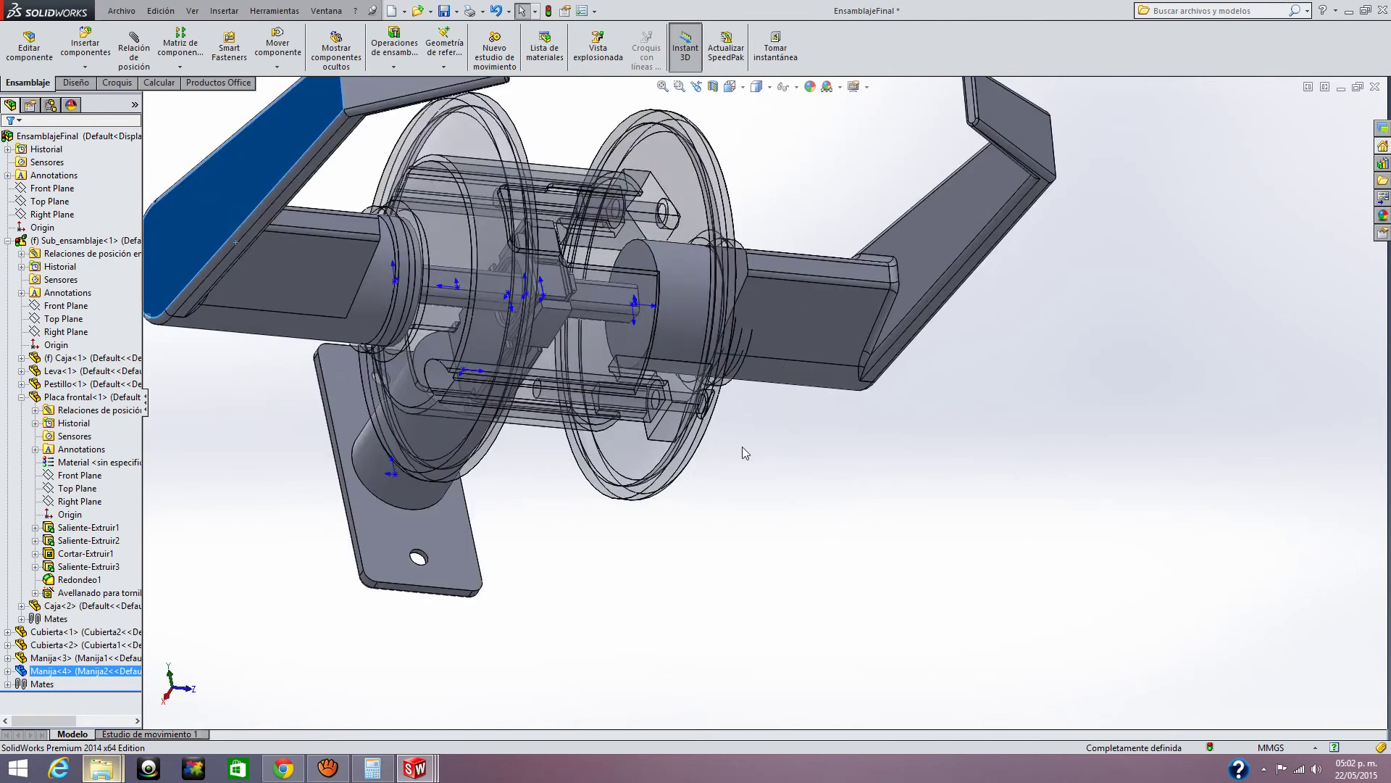
{"action": "mouse_move", "coordinate": [751, 476]}
{"action": "middle_mouse_down"}
{"action": "mouse_move", "coordinate": [703, 517]}
{"action": "mouse_move", "coordinate": [762, 516]}
{"action": "middle_mouse_up"}
{"action": "scroll", "coordinate": [761, 517], "scroll_direction": "up", "scroll_amount": 3}
{"action": "scroll", "coordinate": [749, 492], "scroll_direction": "up", "scroll_amount": 2}
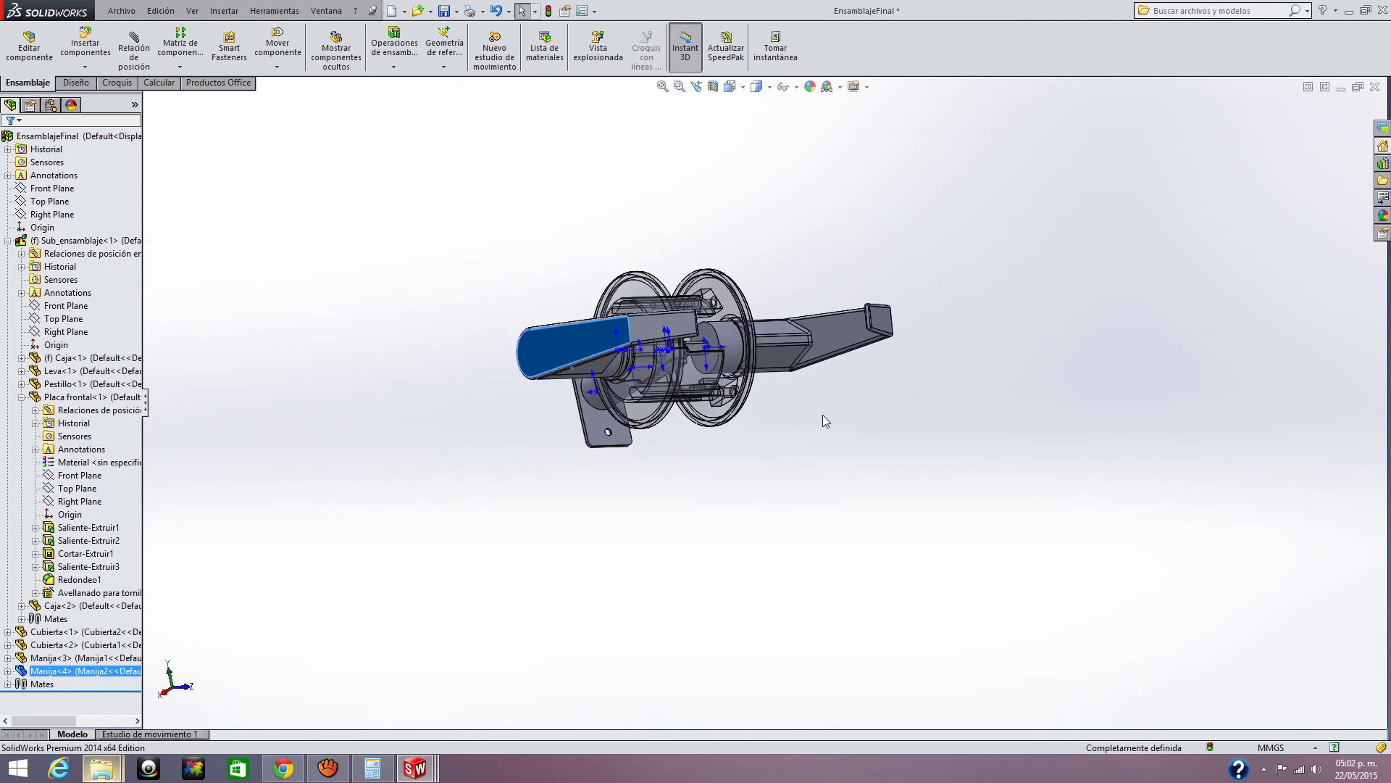
{"action": "mouse_move", "coordinate": [781, 452]}
{"action": "middle_mouse_down"}
{"action": "mouse_move", "coordinate": [672, 512]}
{"action": "mouse_move", "coordinate": [642, 553]}
{"action": "middle_mouse_up"}
{"action": "middle_click_drag", "start_coordinate": [826, 439], "coordinate": [625, 398]}
- Rotate the blue lever and its linked mechanism further about the axis
{"action": "left_click", "coordinate": [572, 405]}
{"action": "mouse_move", "coordinate": [572, 404]}
{"action": "left_mouse_down"}
{"action": "mouse_move", "coordinate": [744, 443]}
{"action": "mouse_move", "coordinate": [722, 315]}
{"action": "mouse_move", "coordinate": [787, 382]}
{"action": "left_mouse_up"}
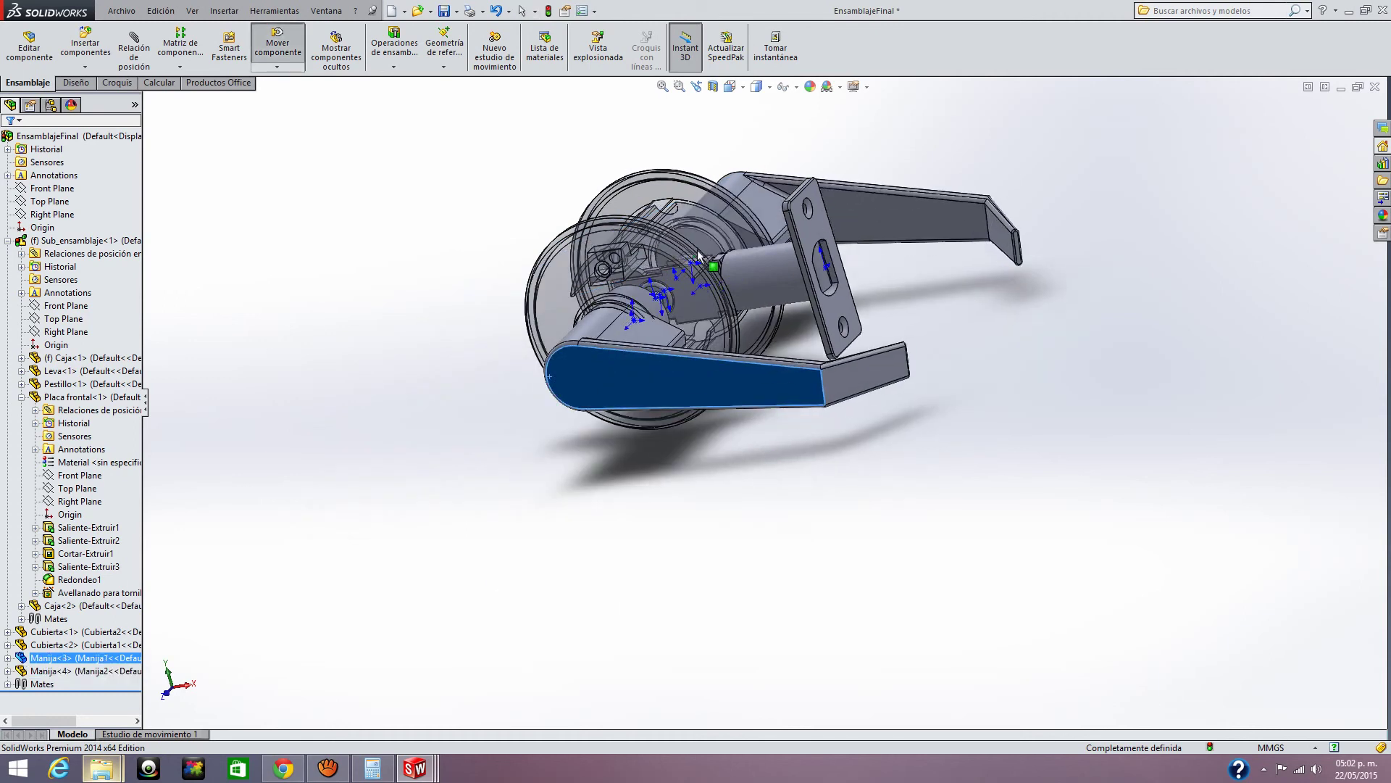
{"action": "mouse_move", "coordinate": [708, 442]}
{"action": "left_mouse_down"}
{"action": "mouse_move", "coordinate": [620, 459]}
{"action": "mouse_move", "coordinate": [458, 410]}
{"action": "mouse_move", "coordinate": [470, 338]}
{"action": "mouse_move", "coordinate": [627, 369]}
{"action": "left_mouse_up"}
{"action": "scroll", "coordinate": [814, 415], "scroll_direction": "up", "scroll_amount": 5}
{"action": "mouse_move", "coordinate": [817, 432]}
{"action": "middle_mouse_down"}
{"action": "mouse_move", "coordinate": [671, 506]}
{"action": "mouse_move", "coordinate": [762, 479]}
{"action": "mouse_move", "coordinate": [717, 477]}
{"action": "mouse_move", "coordinate": [728, 454]}
{"action": "mouse_move", "coordinate": [781, 461]}
{"action": "middle_mouse_up"}
{"action": "scroll", "coordinate": [717, 476], "scroll_direction": "down", "scroll_amount": 2}
{"action": "scroll", "coordinate": [768, 463], "scroll_direction": "down", "scroll_amount": 2}
{"action": "scroll", "coordinate": [887, 263], "scroll_direction": "down", "scroll_amount": 2}
{"action": "scroll", "coordinate": [834, 246], "scroll_direction": "up", "scroll_amount": 3}
{"action": "scroll", "coordinate": [779, 234], "scroll_direction": "down", "scroll_amount": 2}
{"action": "scroll", "coordinate": [779, 234], "scroll_direction": "down", "scroll_amount": 2}
- Swing the right handle downward, then the left handle, about the lock axis
{"action": "left_click", "coordinate": [861, 313]}
{"action": "middle_click_drag", "start_coordinate": [879, 434], "coordinate": [862, 503]}
{"action": "mouse_move", "coordinate": [862, 503]}
{"action": "left_mouse_down"}
{"action": "mouse_move", "coordinate": [859, 563]}
{"action": "mouse_move", "coordinate": [837, 571]}
{"action": "mouse_move", "coordinate": [888, 624]}
{"action": "mouse_move", "coordinate": [925, 556]}
{"action": "mouse_move", "coordinate": [957, 422]}
{"action": "mouse_move", "coordinate": [919, 337]}
{"action": "mouse_move", "coordinate": [878, 328]}
{"action": "mouse_move", "coordinate": [834, 450]}
{"action": "left_mouse_up"}
{"action": "mouse_move", "coordinate": [834, 449]}
{"action": "middle_mouse_down"}
{"action": "mouse_move", "coordinate": [1012, 466]}
{"action": "mouse_move", "coordinate": [932, 578]}
{"action": "mouse_move", "coordinate": [543, 466]}
{"action": "middle_mouse_up"}
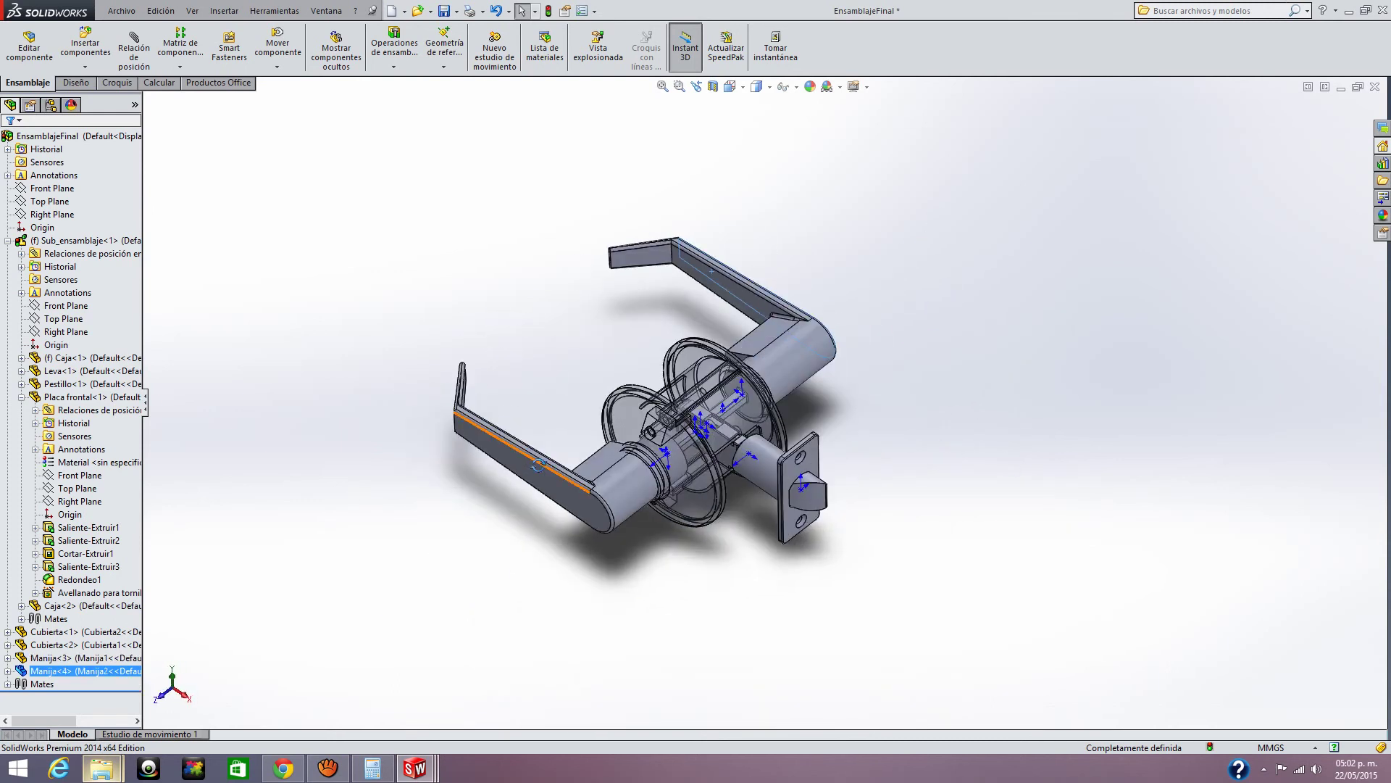
{"action": "mouse_move", "coordinate": [540, 473]}
{"action": "left_mouse_down"}
{"action": "mouse_move", "coordinate": [551, 503]}
{"action": "mouse_move", "coordinate": [702, 599]}
{"action": "left_mouse_up"}
- Show Hidden Lines Visible, rotate Manija<3> about its shaft, then return to Shaded With Edges
{"action": "scroll", "coordinate": [677, 503], "scroll_direction": "down", "scroll_amount": 5}
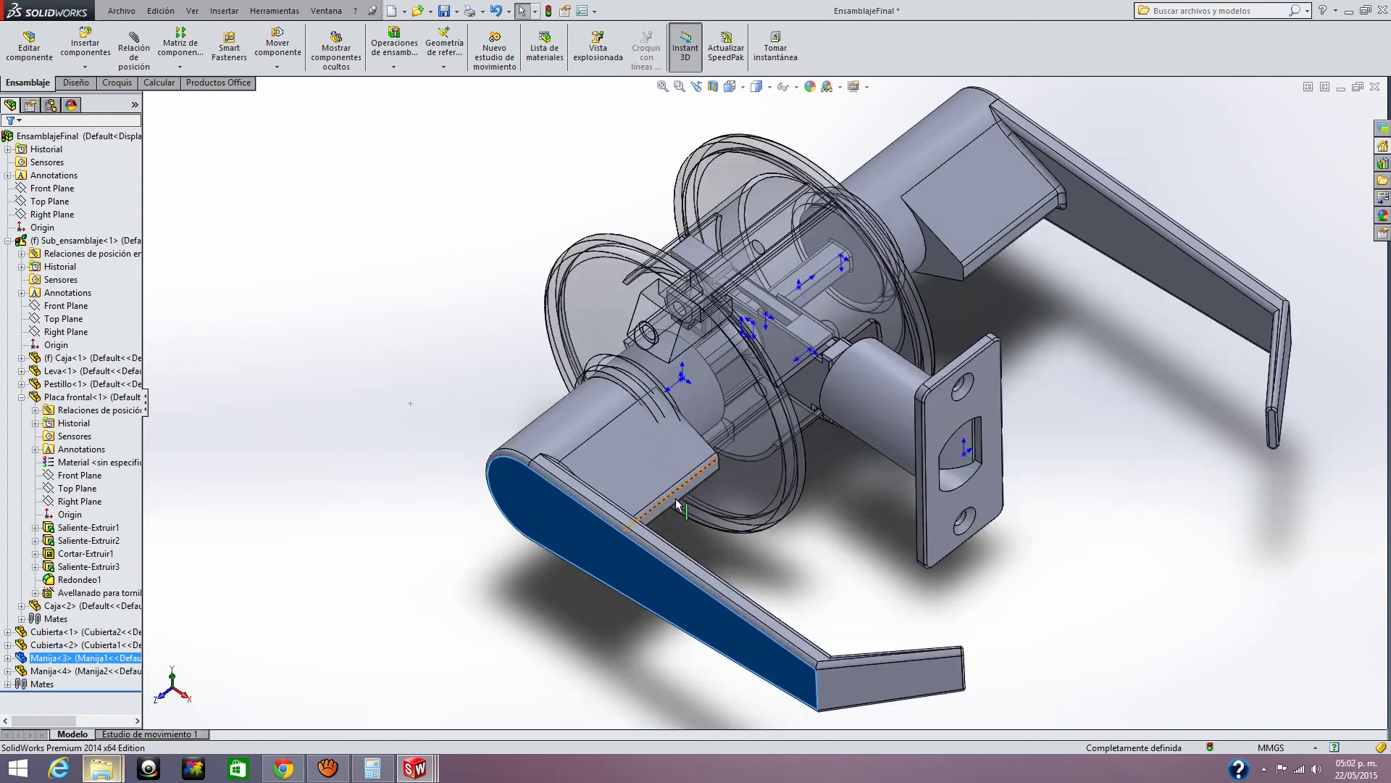
{"action": "left_click", "coordinate": [768, 87]}
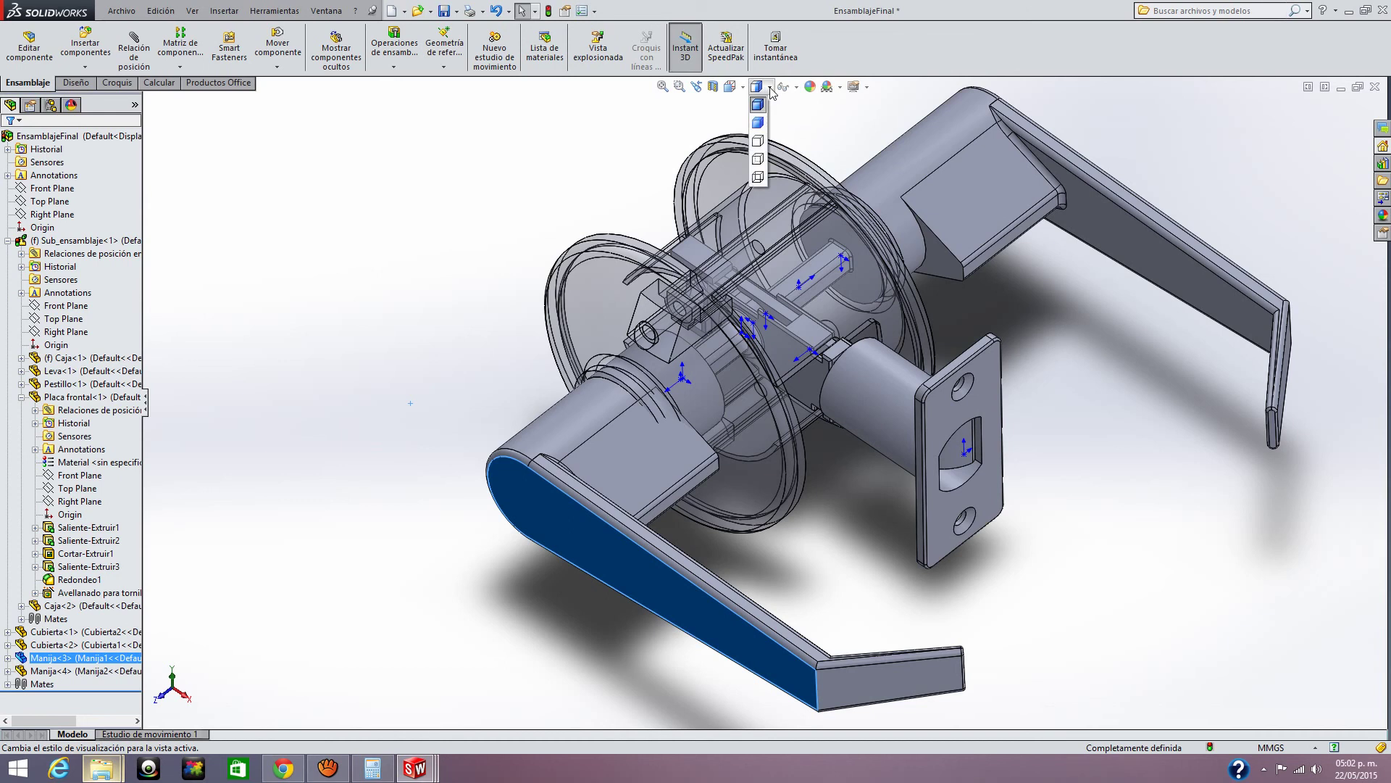
{"action": "left_click", "coordinate": [762, 163]}
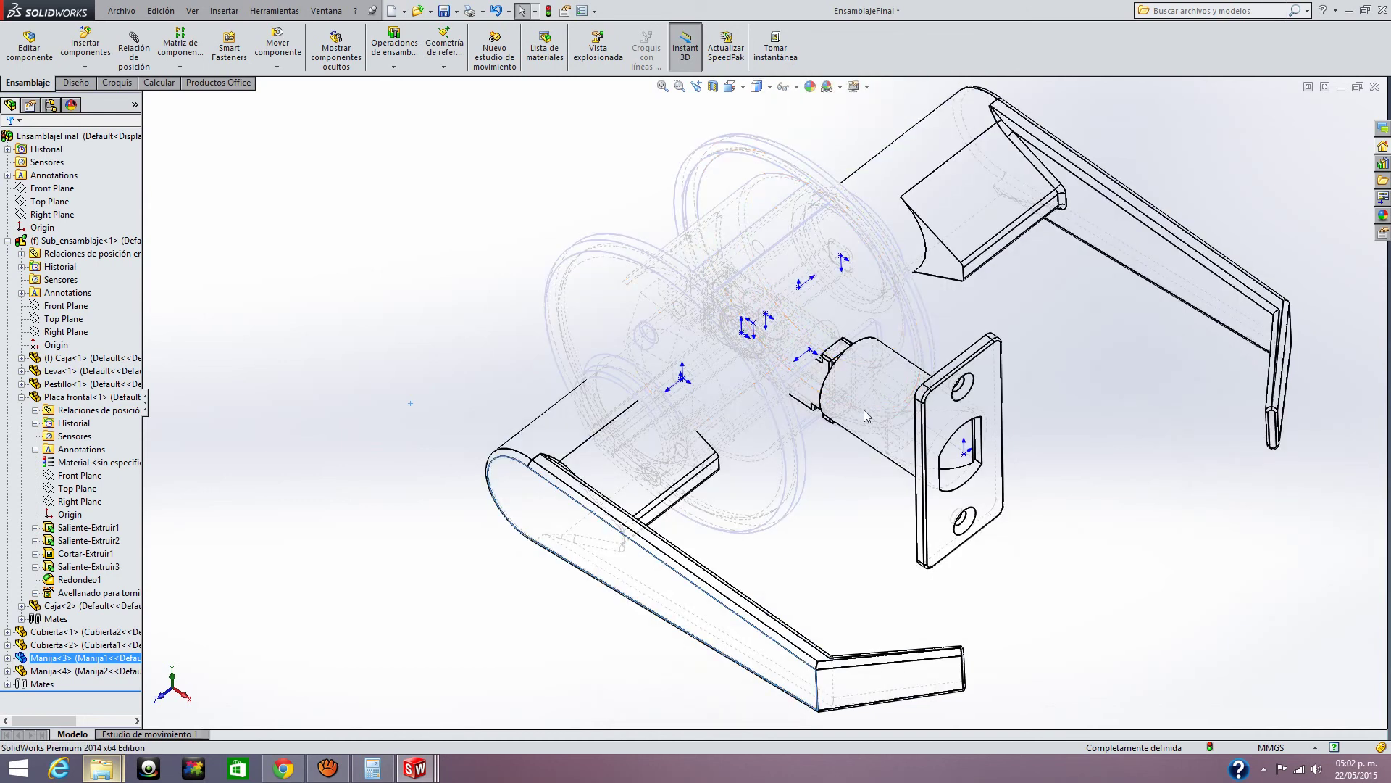
{"action": "middle_click_drag", "start_coordinate": [873, 476], "coordinate": [829, 239]}
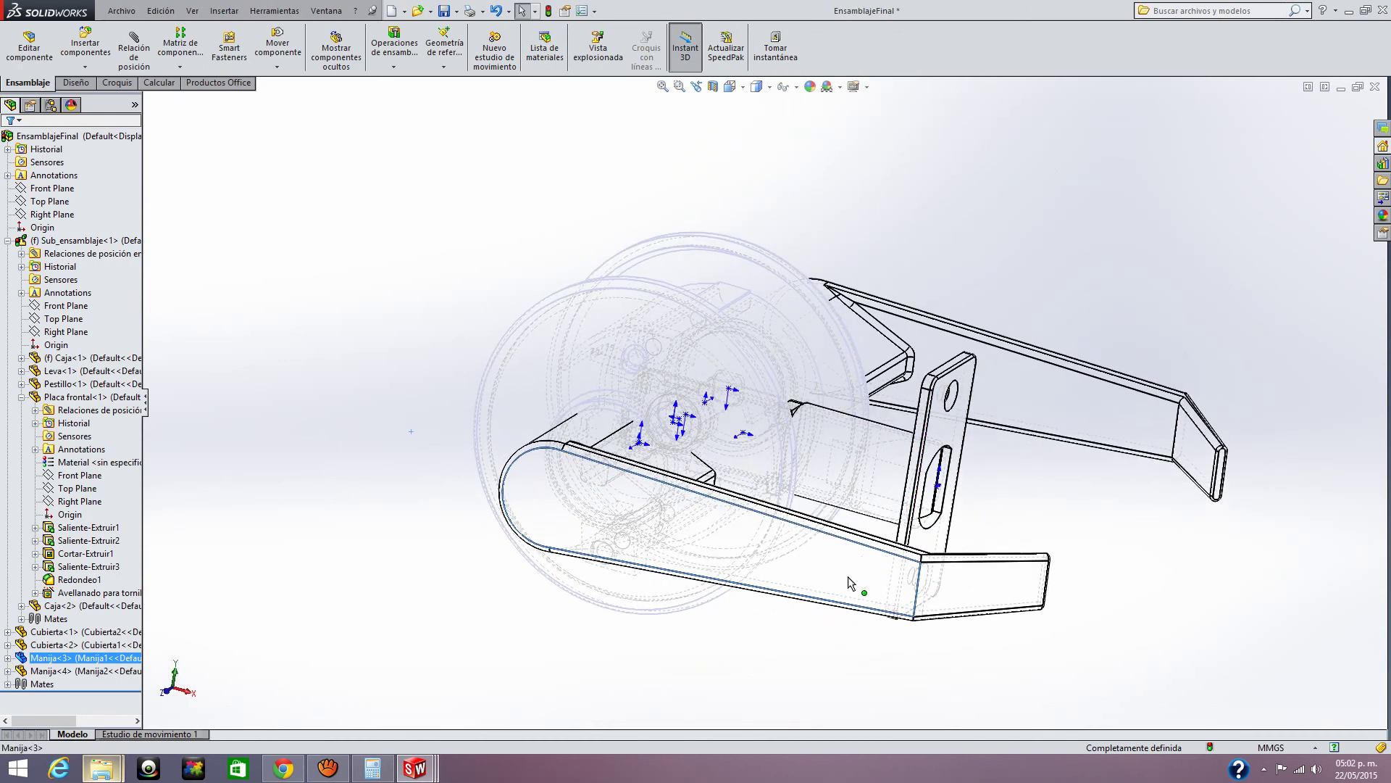
{"action": "mouse_move", "coordinate": [756, 607]}
{"action": "left_mouse_down"}
{"action": "mouse_move", "coordinate": [656, 605]}
{"action": "mouse_move", "coordinate": [443, 555]}
{"action": "mouse_move", "coordinate": [413, 498]}
{"action": "mouse_move", "coordinate": [638, 232]}
{"action": "left_mouse_up"}
{"action": "left_click", "coordinate": [758, 87]}
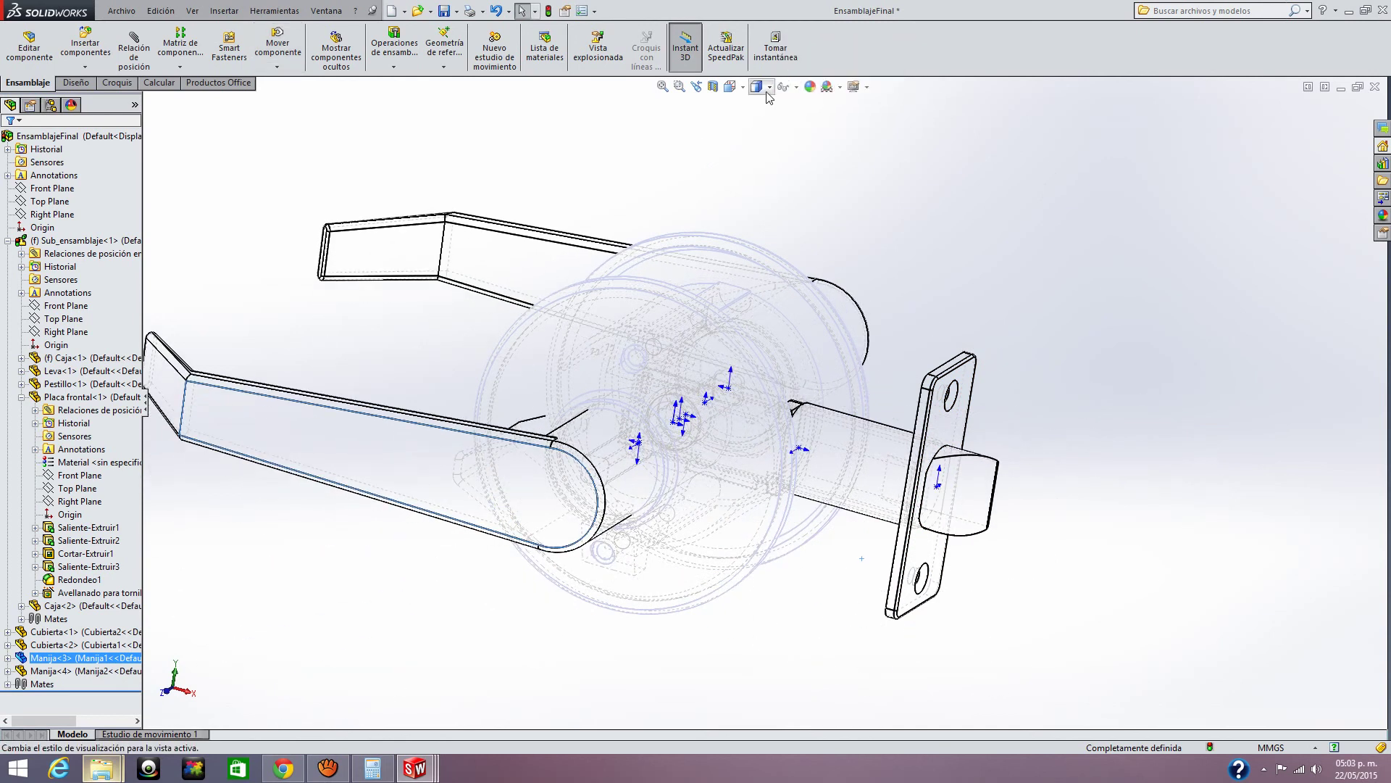
{"action": "left_click", "coordinate": [759, 121]}
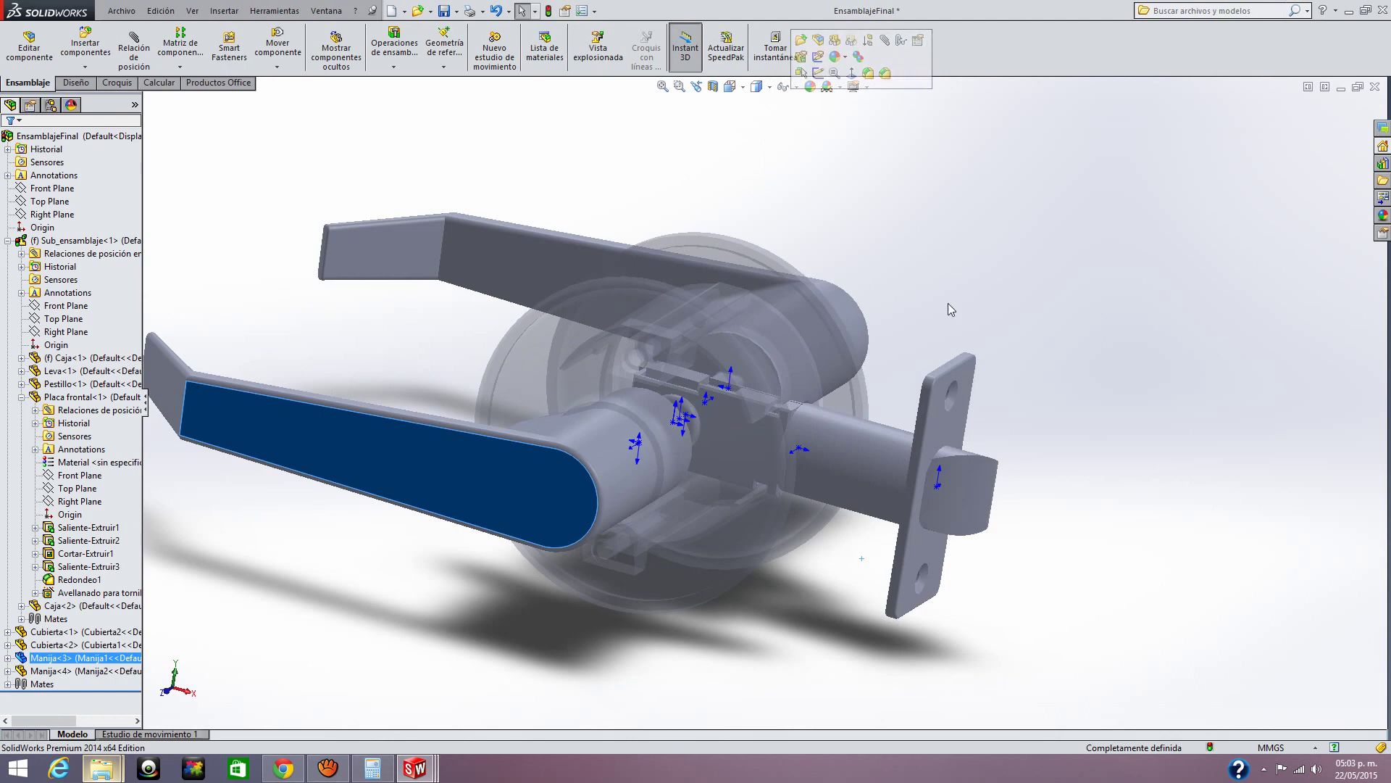
- Orbit the shaded assembly to view the plate and handle, then bring aTube Catcher forward
{"action": "mouse_move", "coordinate": [984, 343]}
{"action": "middle_mouse_down"}
{"action": "mouse_move", "coordinate": [942, 482]}
{"action": "mouse_move", "coordinate": [966, 553]}
{"action": "mouse_move", "coordinate": [987, 534]}
{"action": "mouse_move", "coordinate": [975, 425]}
{"action": "mouse_move", "coordinate": [879, 279]}
{"action": "mouse_move", "coordinate": [950, 258]}
{"action": "mouse_move", "coordinate": [1090, 342]}
{"action": "mouse_move", "coordinate": [1205, 341]}
{"action": "mouse_move", "coordinate": [1196, 403]}
{"action": "mouse_move", "coordinate": [1029, 380]}
{"action": "mouse_move", "coordinate": [889, 428]}
{"action": "mouse_move", "coordinate": [745, 513]}
{"action": "mouse_move", "coordinate": [854, 568]}
{"action": "mouse_move", "coordinate": [657, 366]}
{"action": "middle_mouse_up"}
{"action": "mouse_move", "coordinate": [825, 405]}
{"action": "middle_mouse_down"}
{"action": "mouse_move", "coordinate": [924, 455]}
{"action": "mouse_move", "coordinate": [874, 476]}
{"action": "mouse_move", "coordinate": [901, 491]}
{"action": "mouse_move", "coordinate": [681, 418]}
{"action": "middle_mouse_up"}
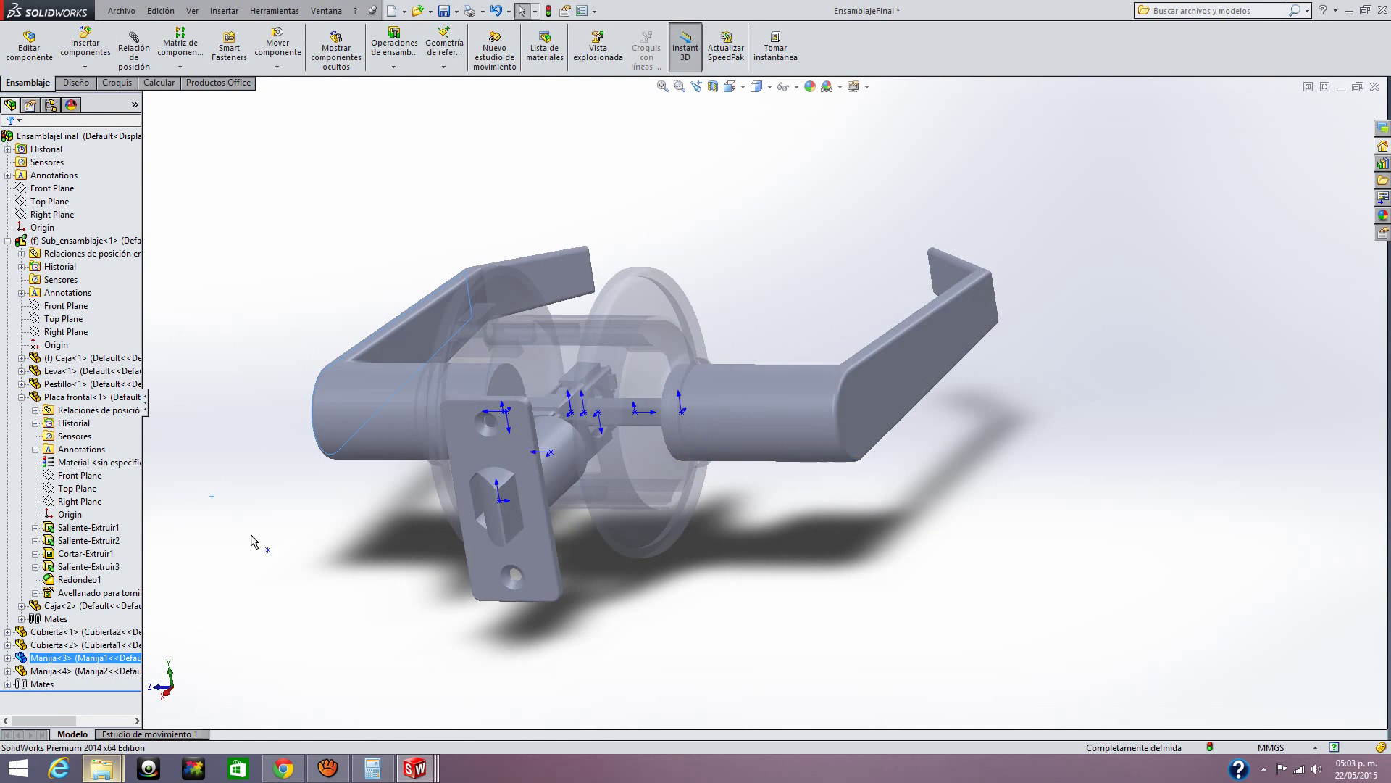
{"action": "left_click", "coordinate": [329, 762]}
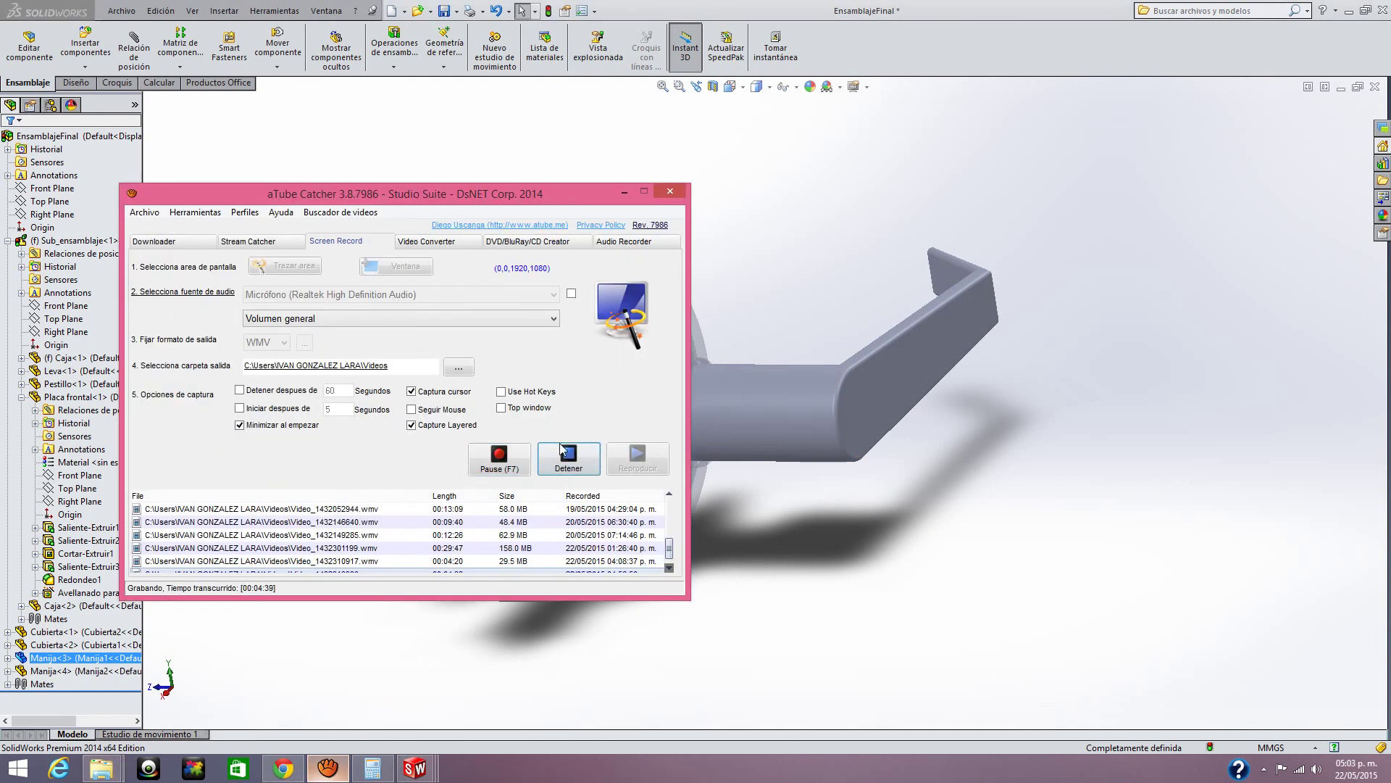